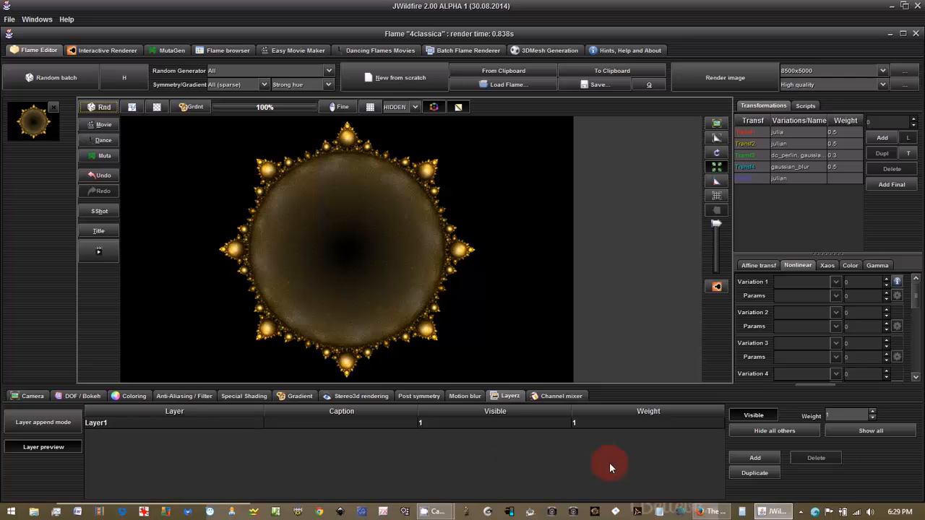
# Step: Switch to the browser and open the JWildfire video tutorials page to look through the listed tutorials
pyautogui.click(708, 514)
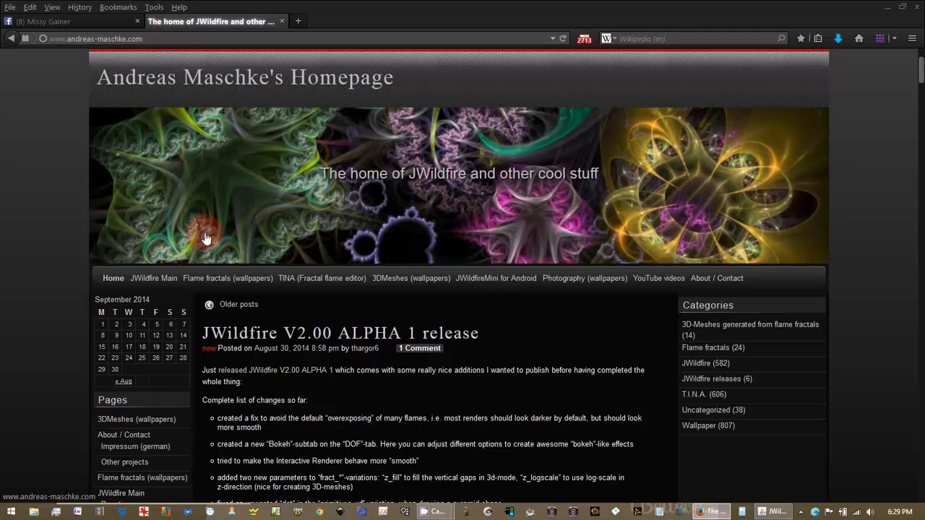
pyautogui.scroll(-5, 207, 239)
pyautogui.scroll(-3, 207, 238)
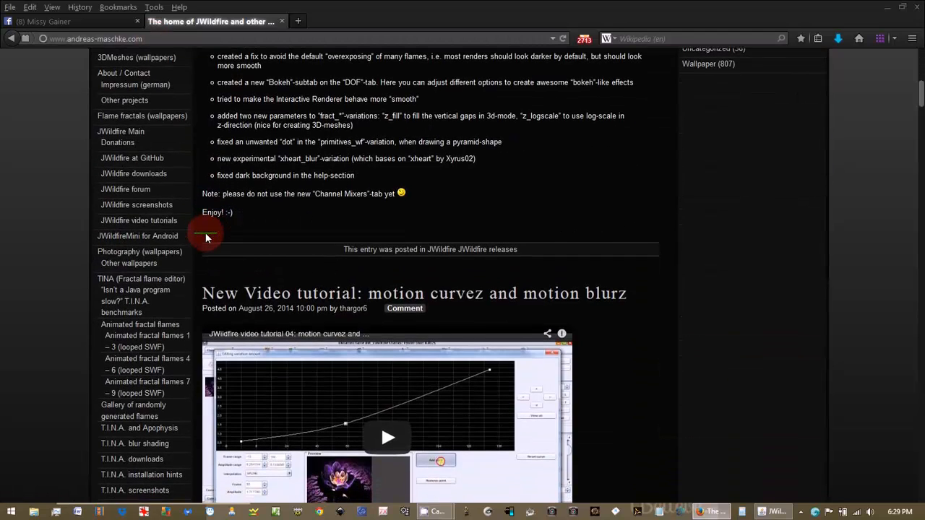
pyautogui.click(133, 225)
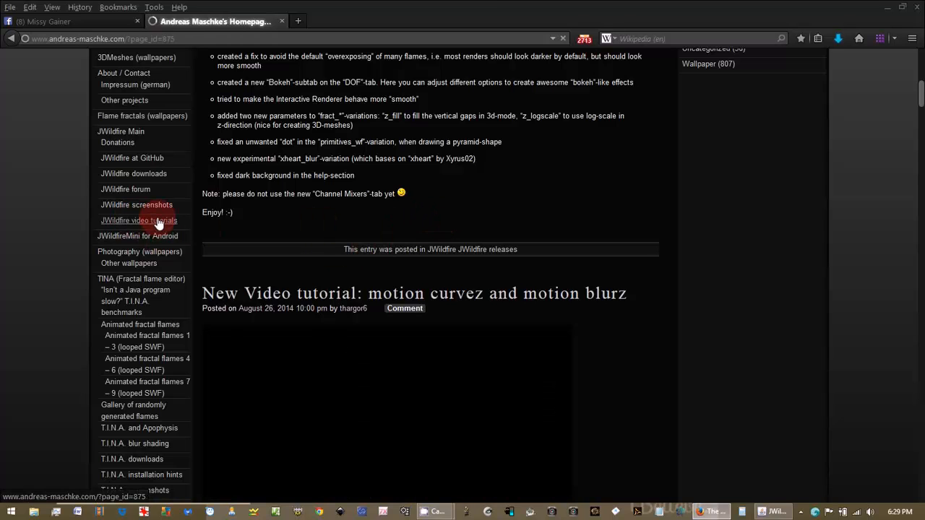
pyautogui.scroll(-6, 475, 279)
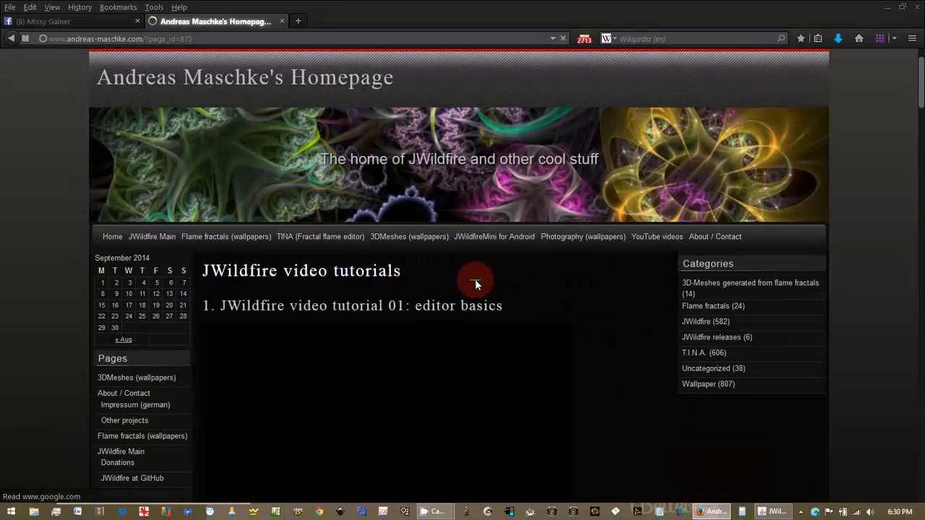
pyautogui.scroll(-10, 475, 284)
pyautogui.scroll(1, 599, 279)
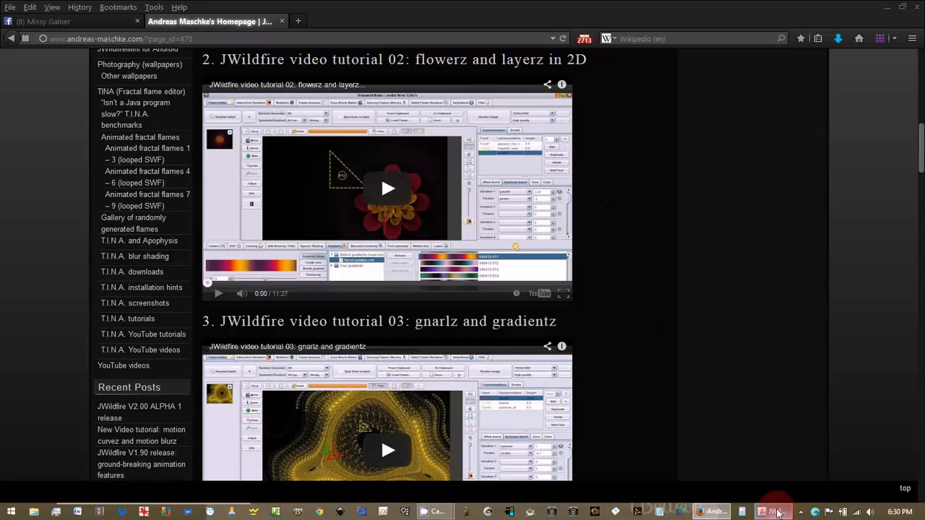
# Step: Switch back to JWildfire and add another final transform to Layer1 of the mandala flame
pyautogui.click(775, 512)
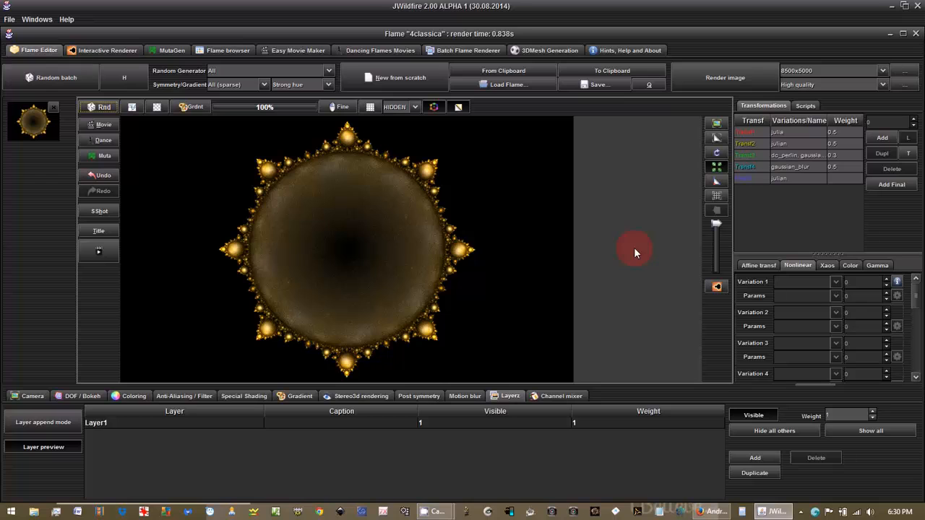
pyautogui.doubleClick(523, 422)
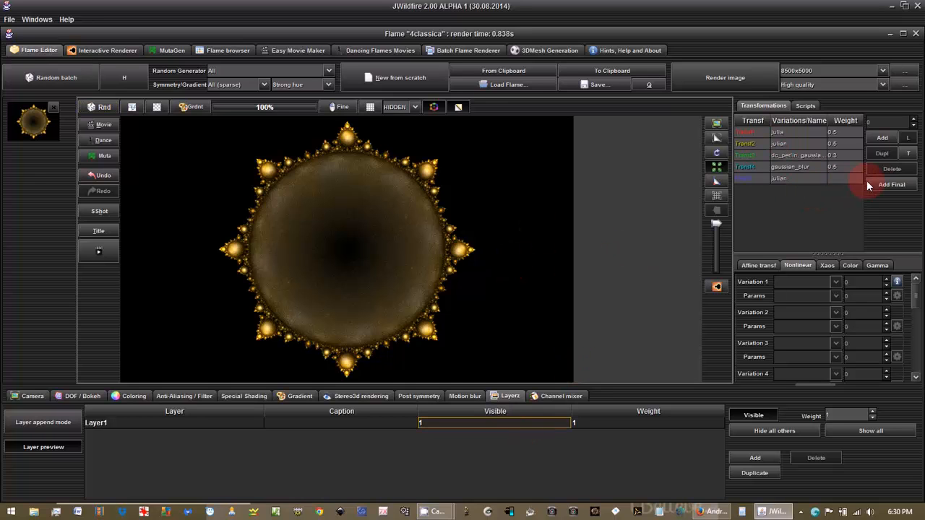
pyautogui.click(885, 183)
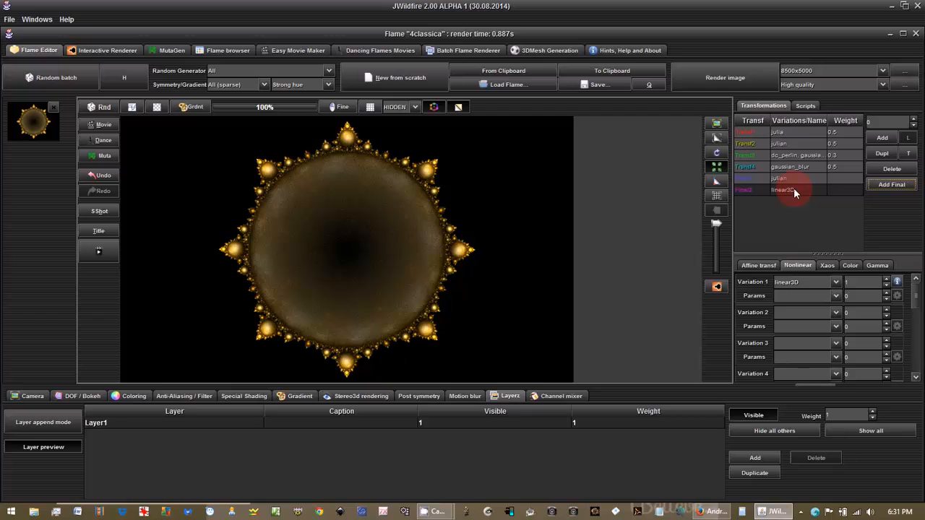
pyautogui.click(793, 189)
# Step: Duplicate Layer1 and scale down the copy's linear3D final transform so a smaller ring nests inside the original
pyautogui.click(756, 474)
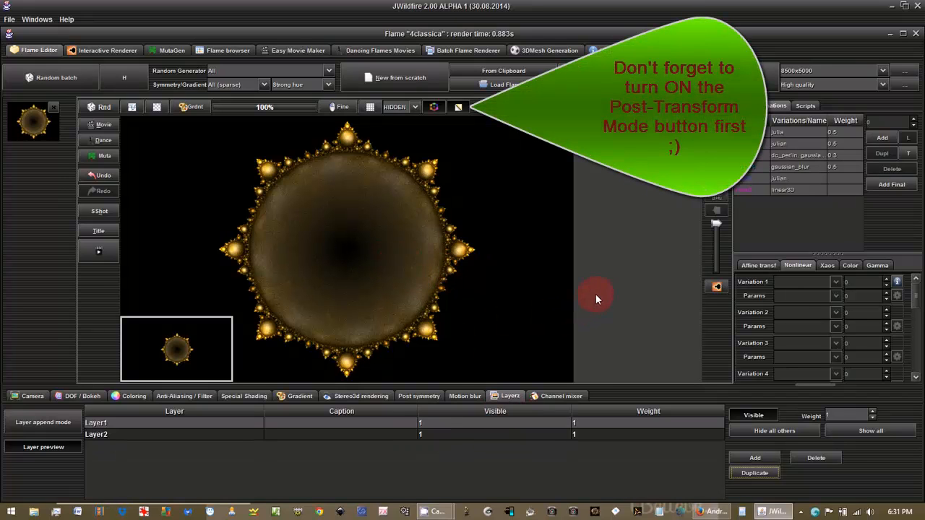
pyautogui.click(786, 189)
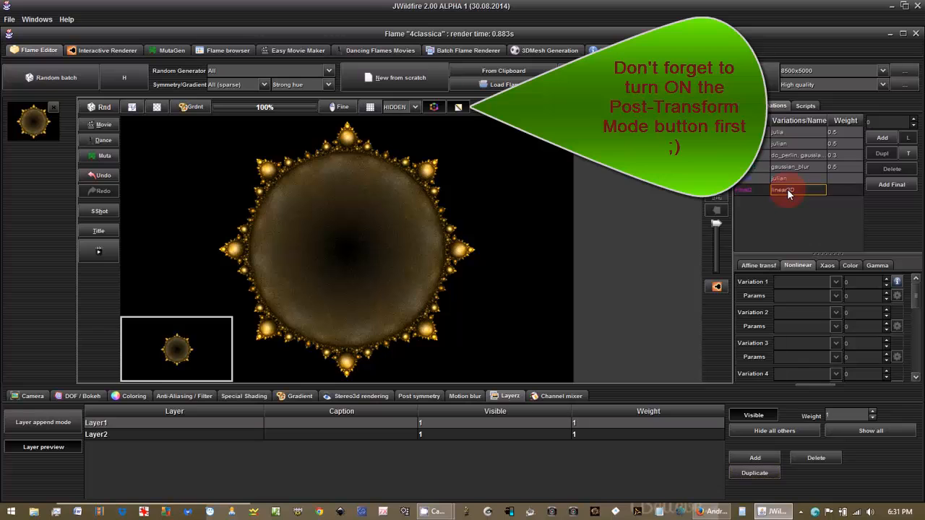
pyautogui.click(716, 168)
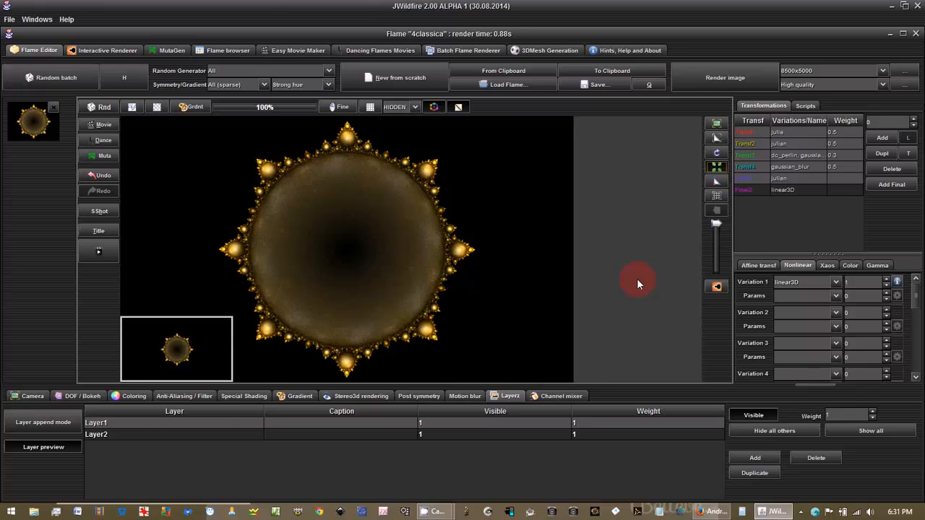
pyautogui.moveTo(637, 280); pyautogui.dragTo(598, 279)
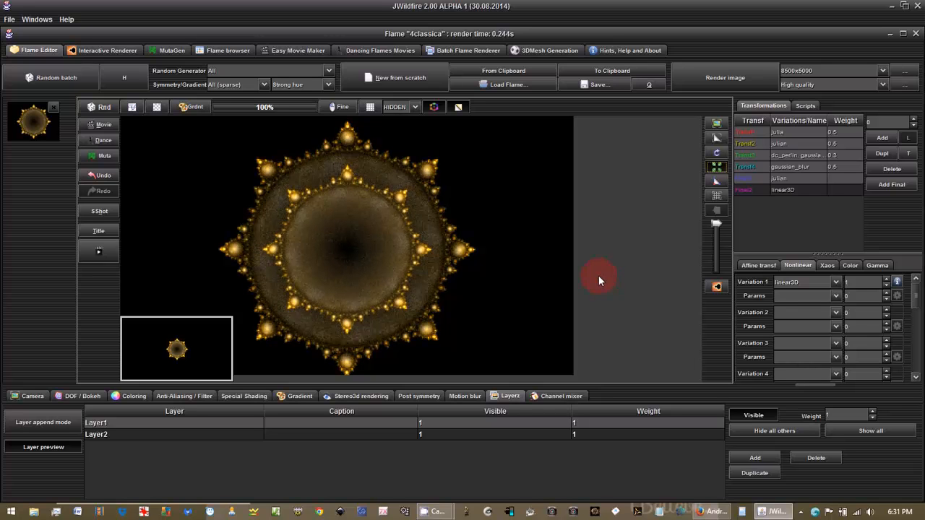
# Step: Duplicate Layer2 and shrink the new layer's linear3D final transform to about 0.4 to form a third nested ring
pyautogui.doubleClick(588, 433)
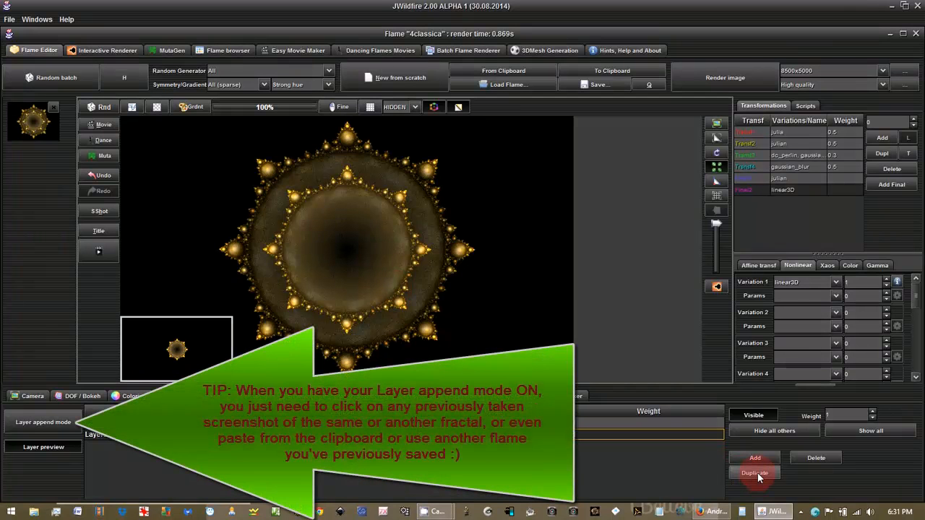
pyautogui.click(756, 473)
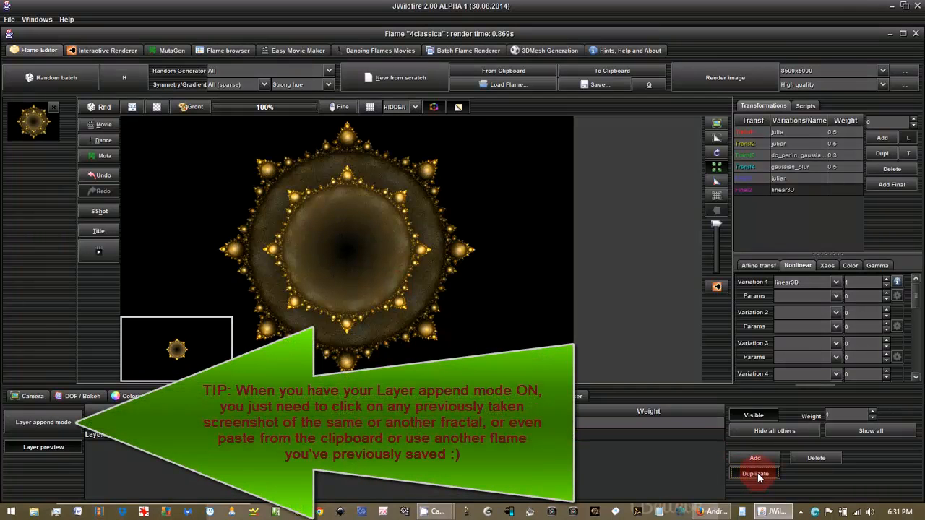
pyautogui.click(567, 447)
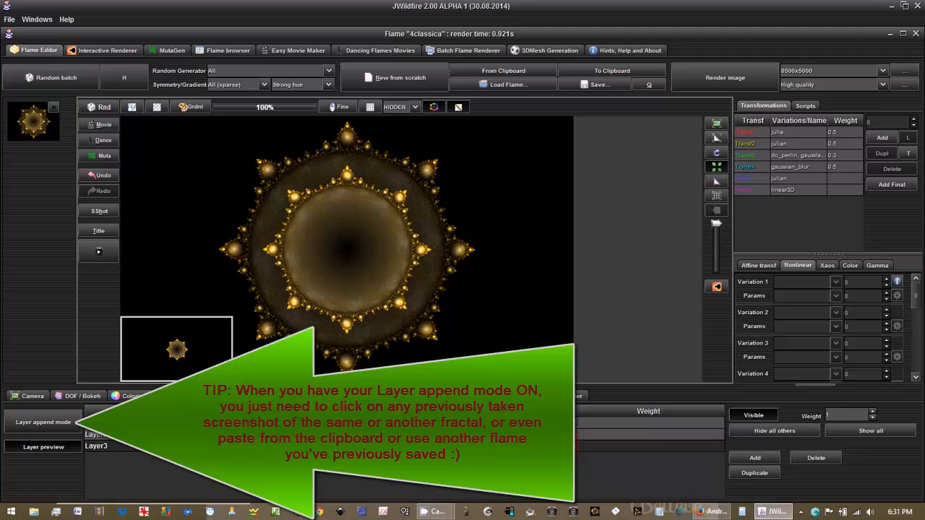
pyautogui.click(786, 192)
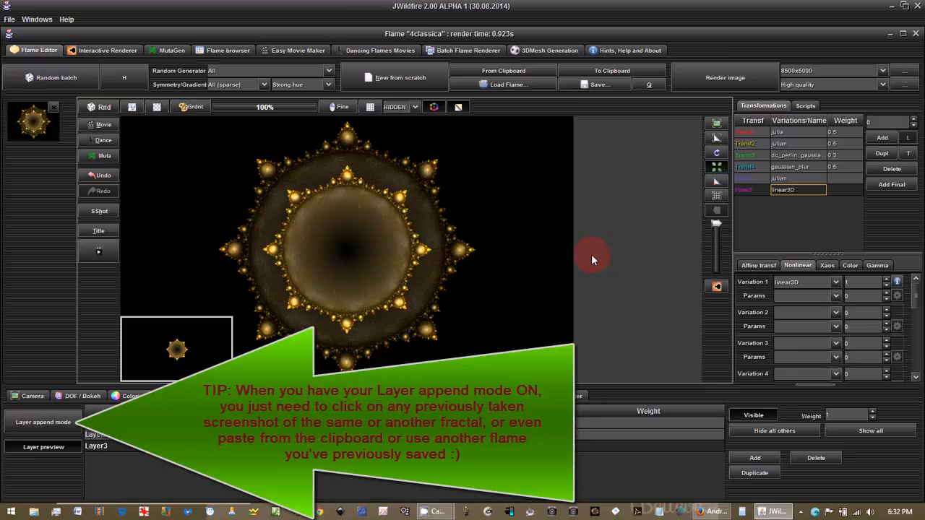
pyautogui.moveTo(589, 256); pyautogui.dragTo(543, 254)
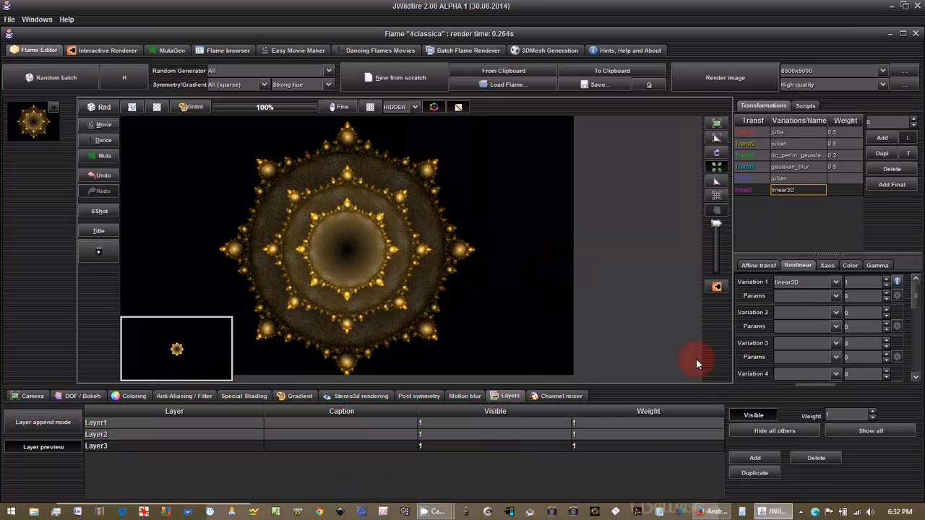
# Step: Duplicate Layer3 and shrink the new layer's linear3D final transform to about 0.22 to form a fourth nested ring
pyautogui.doubleClick(561, 443)
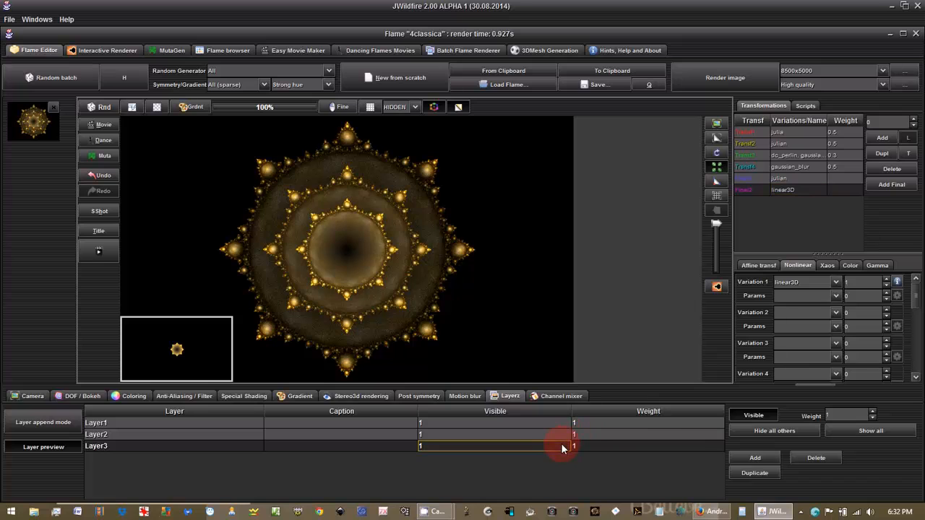
pyautogui.click(750, 476)
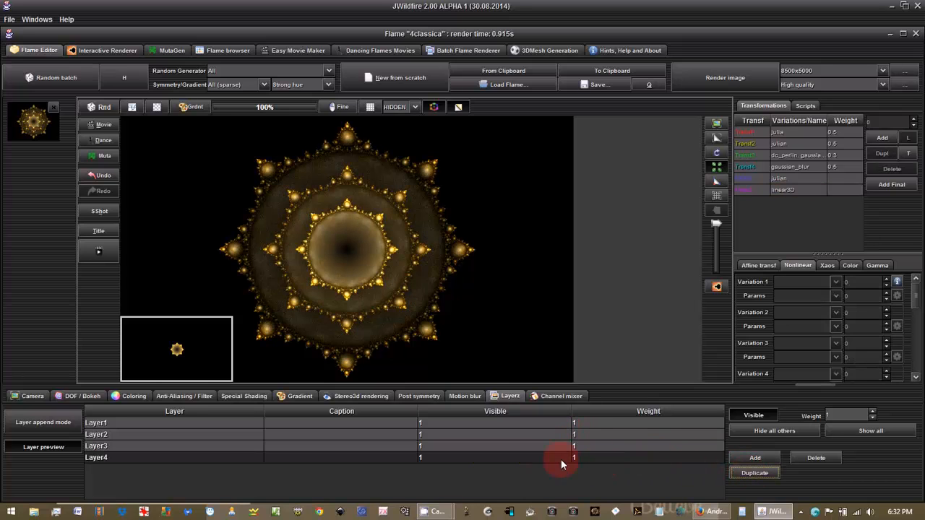
pyautogui.doubleClick(523, 458)
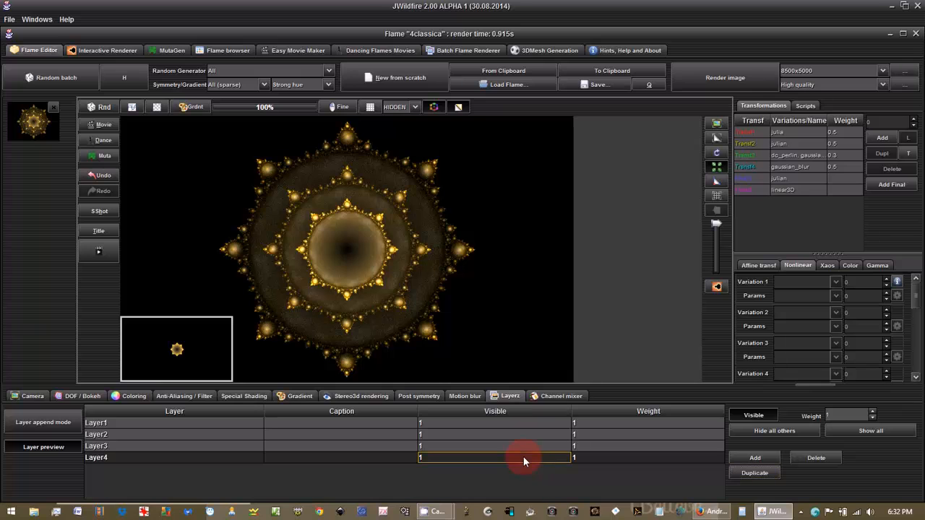
pyautogui.doubleClick(789, 190)
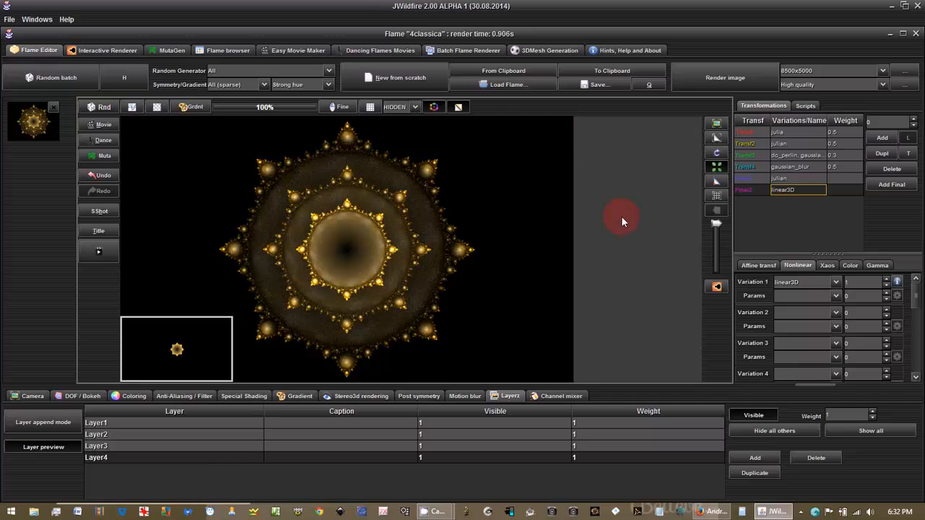
pyautogui.click(752, 265)
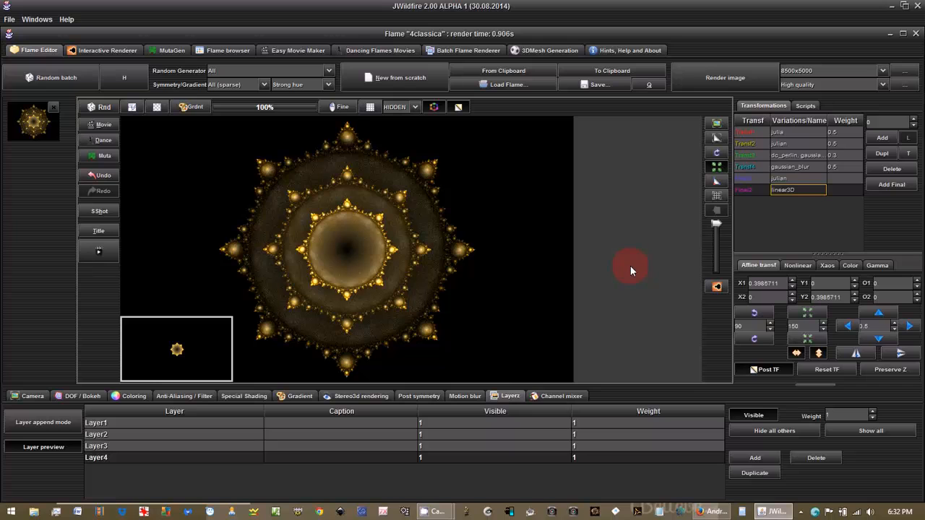
pyautogui.moveTo(630, 266); pyautogui.dragTo(576, 270)
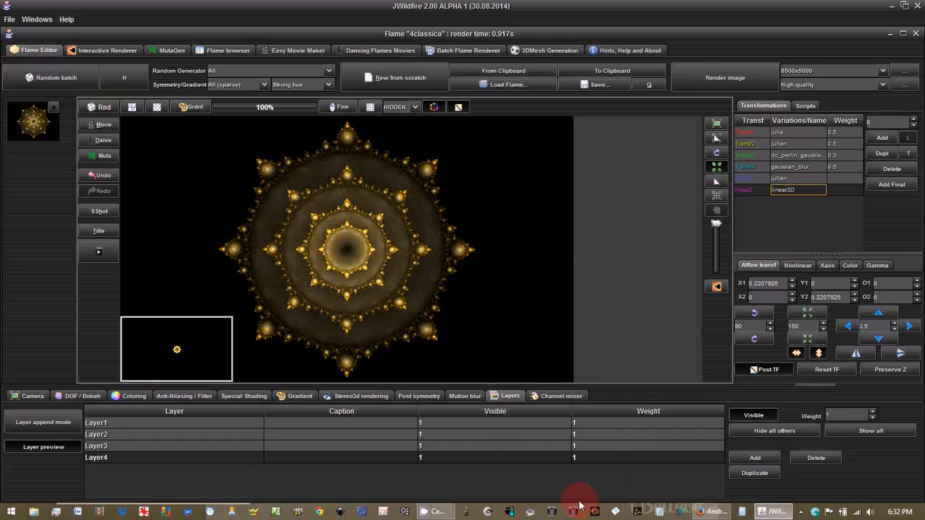
# Step: Duplicate Layer4 and shrink the new layer's linear3D final transform to about 0.11 to form the innermost ring
pyautogui.click(558, 458)
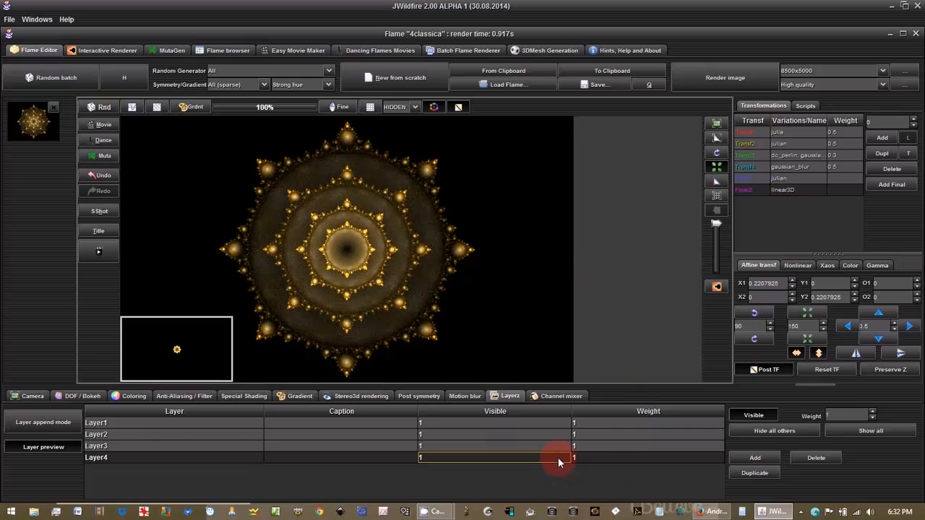
pyautogui.click(761, 473)
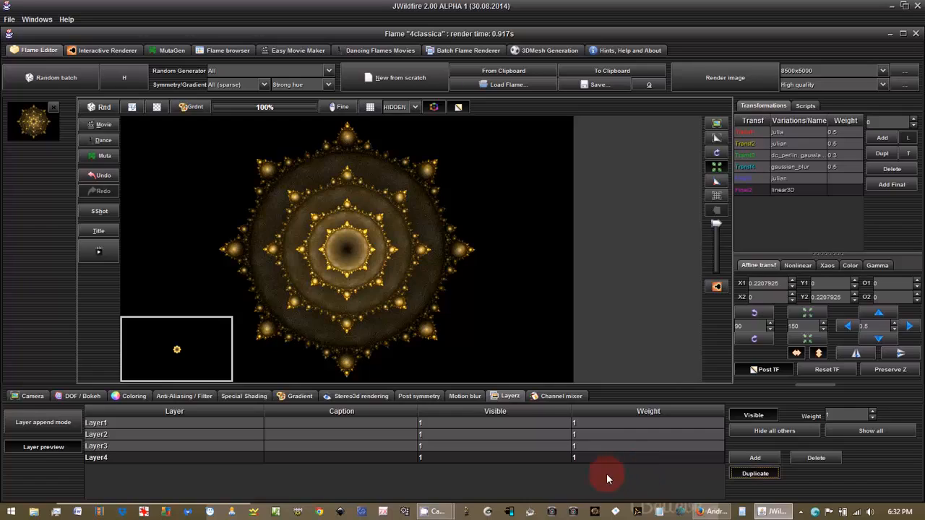
pyautogui.click(565, 469)
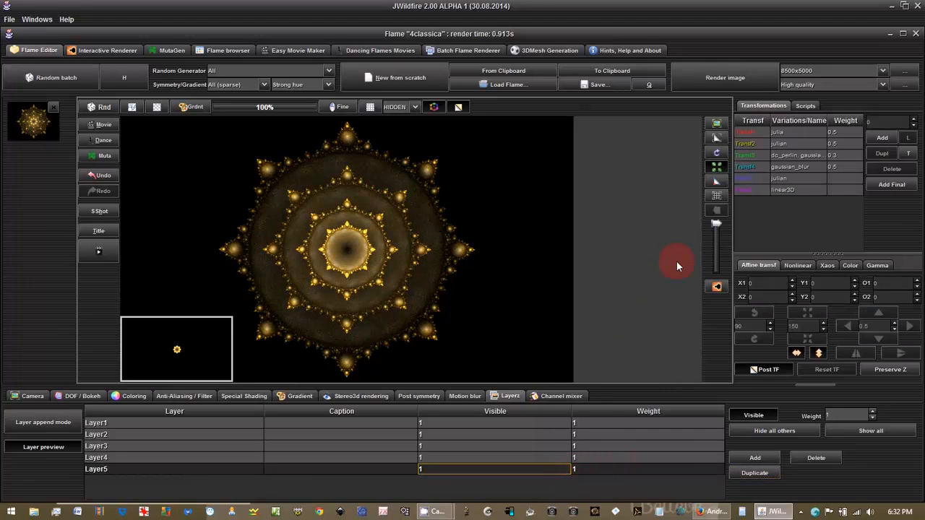
pyautogui.click(794, 192)
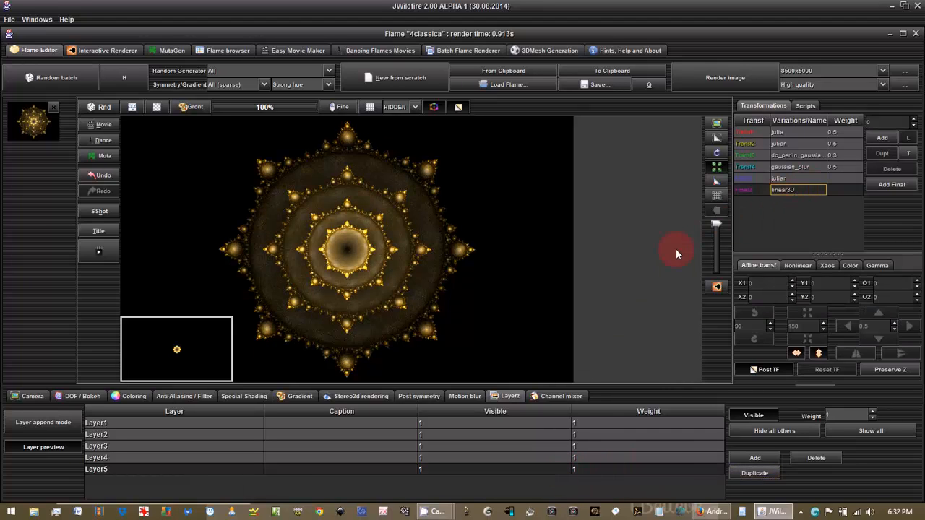
pyautogui.moveTo(634, 278); pyautogui.dragTo(569, 279)
pyautogui.moveTo(569, 281); pyautogui.dragTo(568, 280)
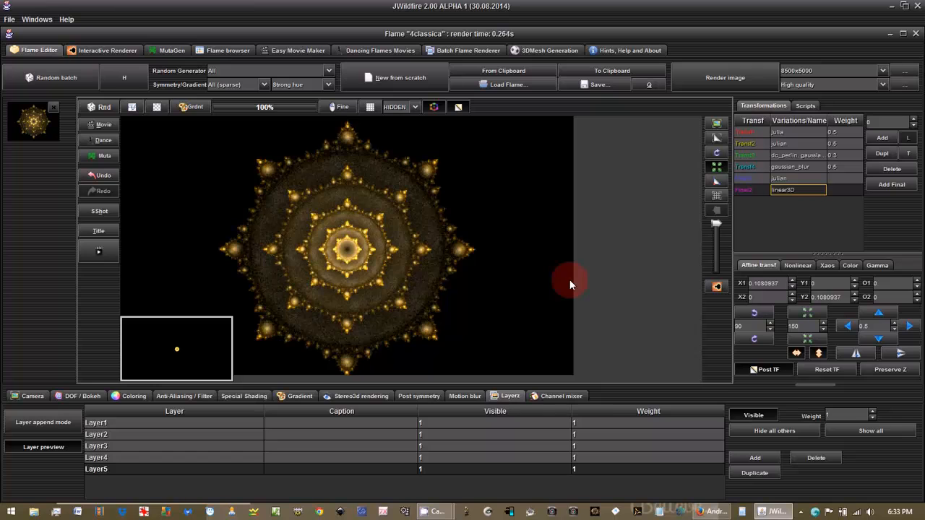
# Step: Turn off the layer preview and set the weight of Layer4 to 1.2
pyautogui.click(45, 448)
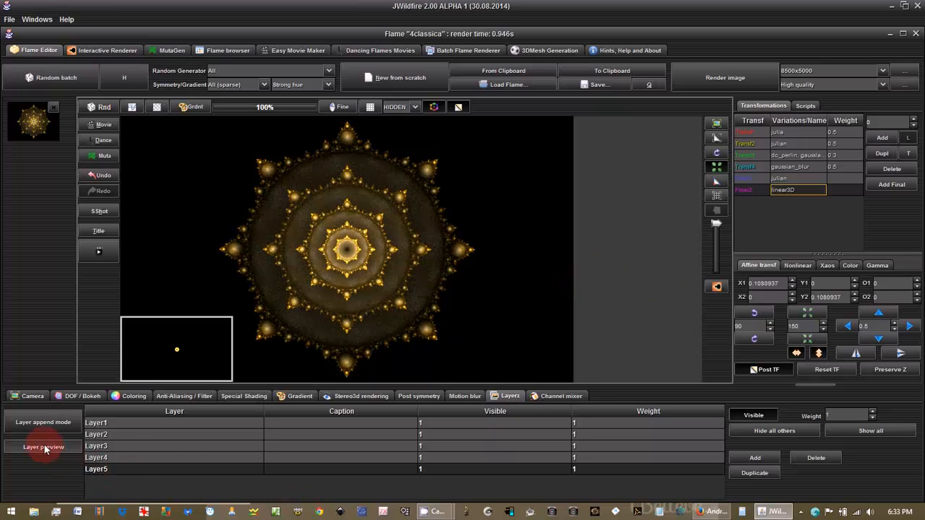
pyautogui.click(45, 448)
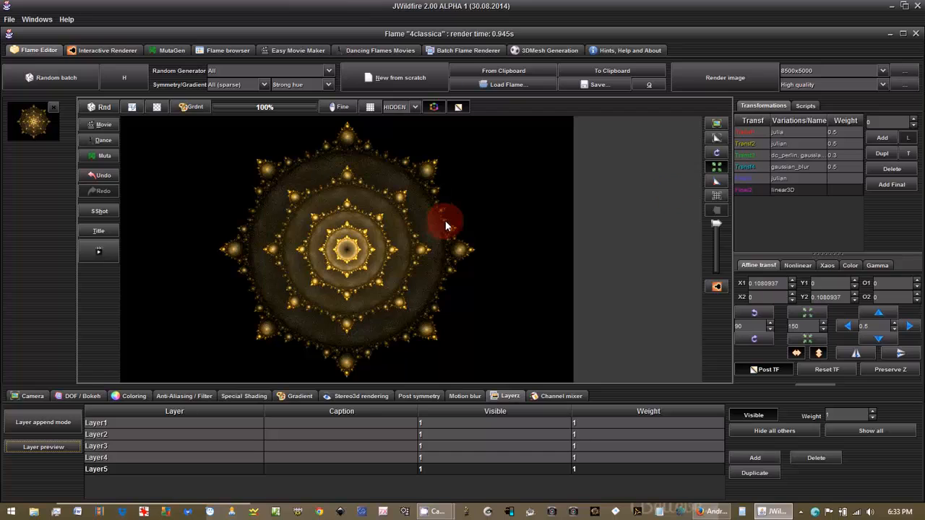
pyautogui.click(584, 469)
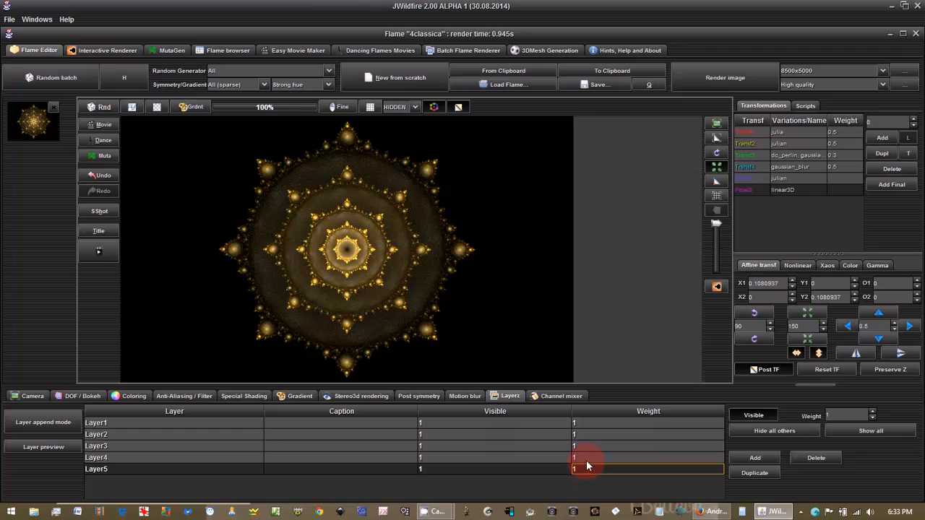
pyautogui.click(587, 457)
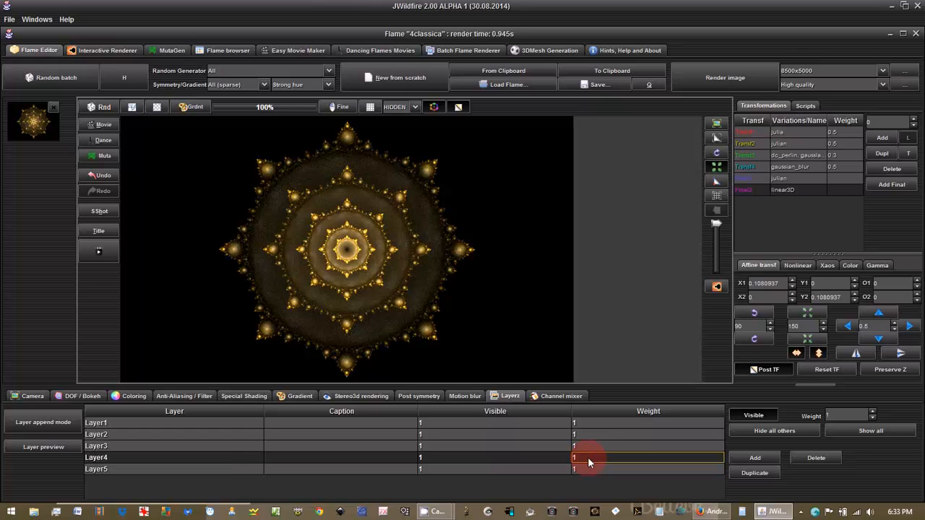
pyautogui.click(843, 416)
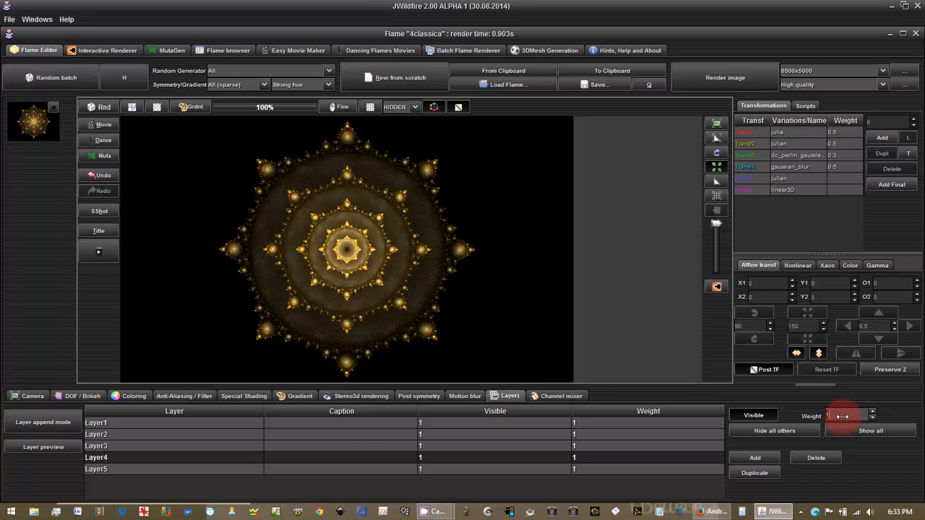
pyautogui.write('1.2')
pyautogui.press('Return')
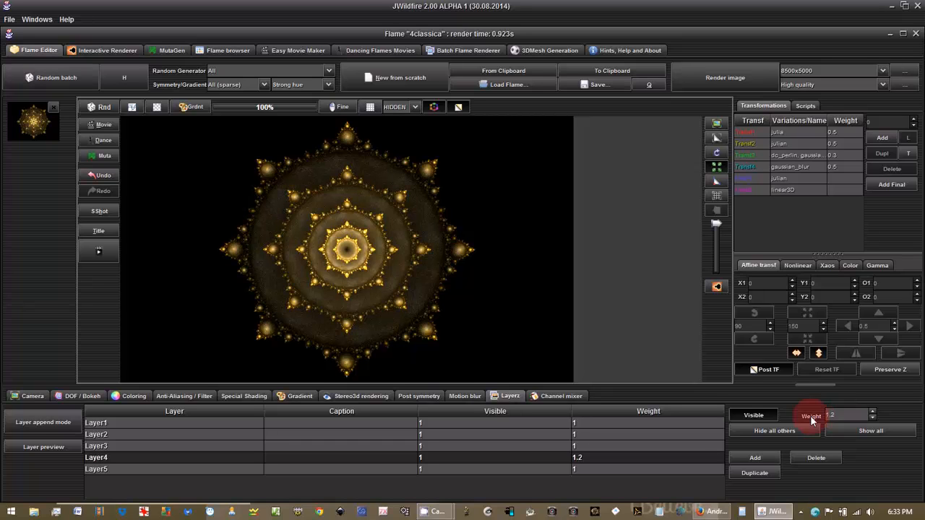
# Step: Set the weight of Layer3 to 1.4 and the weight of Layer2 to 1.6
pyautogui.click(582, 446)
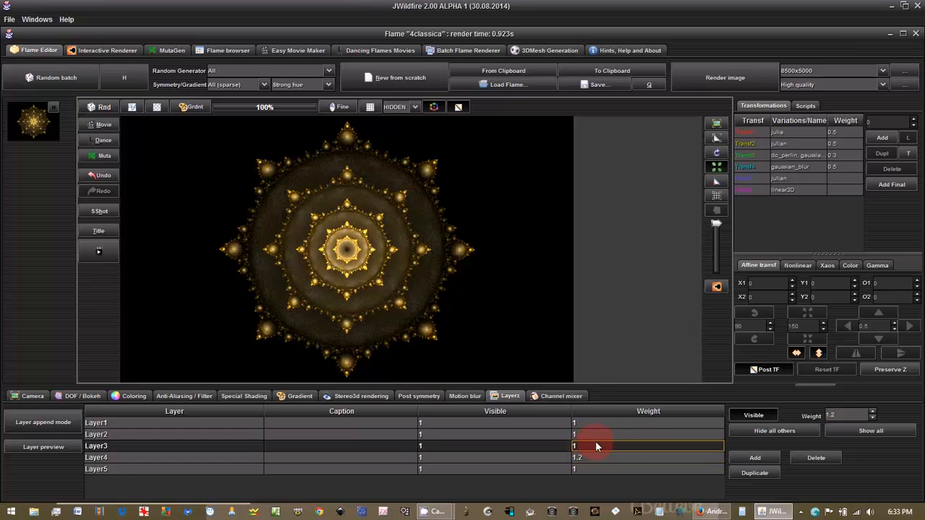
pyautogui.click(843, 415)
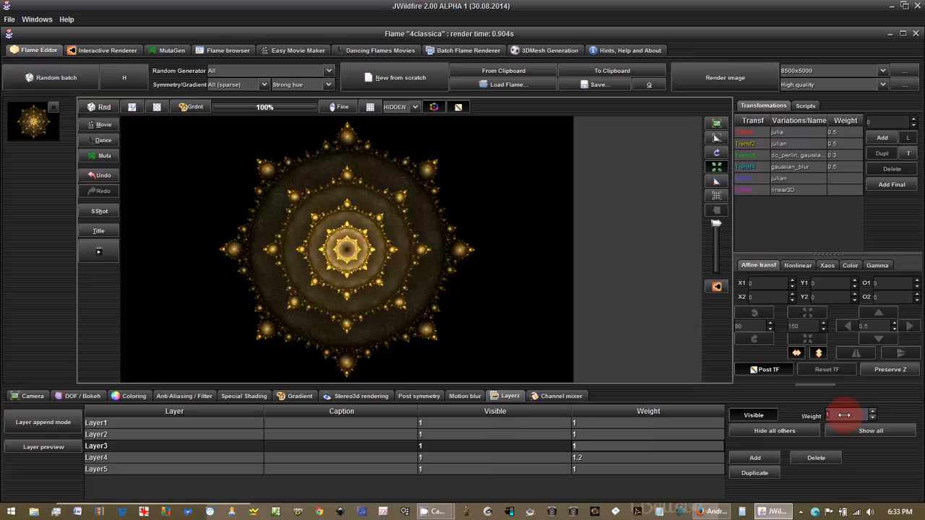
pyautogui.write('.4')
pyautogui.press('Return')
pyautogui.click(606, 437)
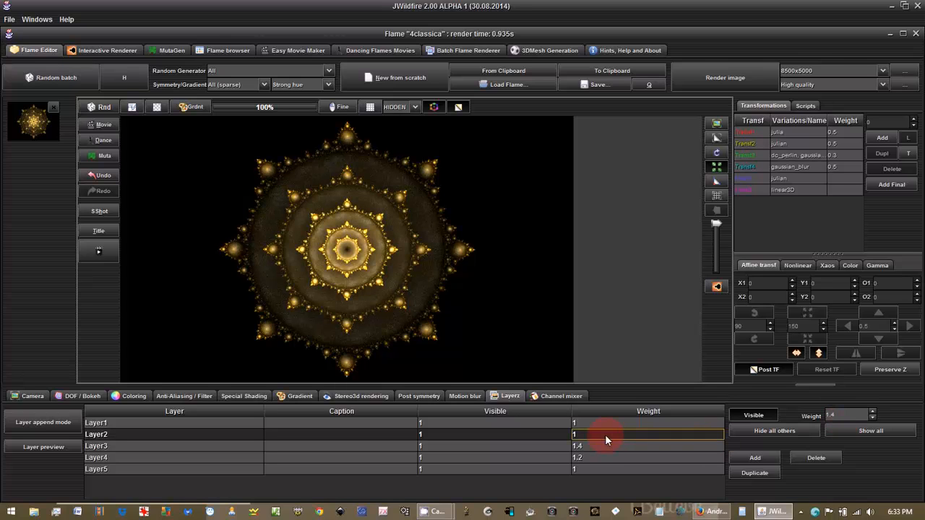
pyautogui.click(840, 414)
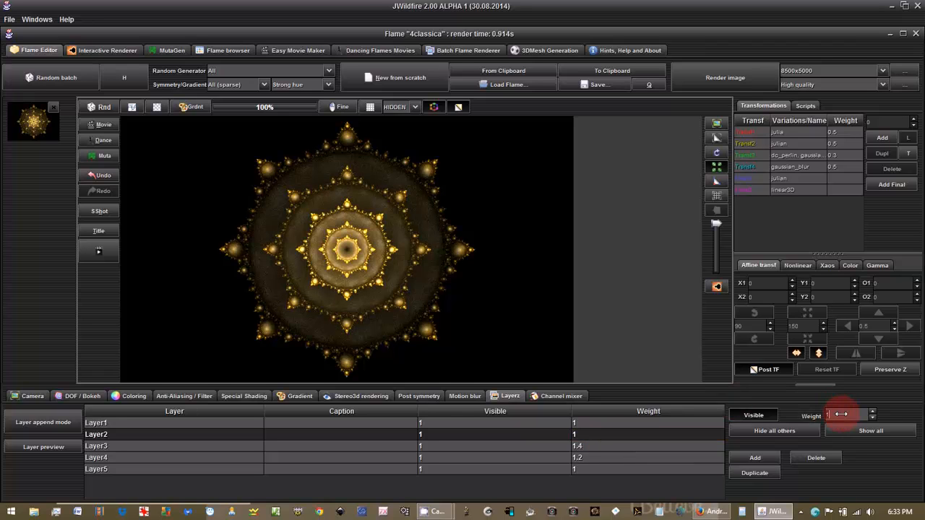
pyautogui.press('BackSpace')
pyautogui.write('1.8')
pyautogui.press('Return')
# Step: Set the weight of Layer1 to 1.8
pyautogui.click(648, 423)
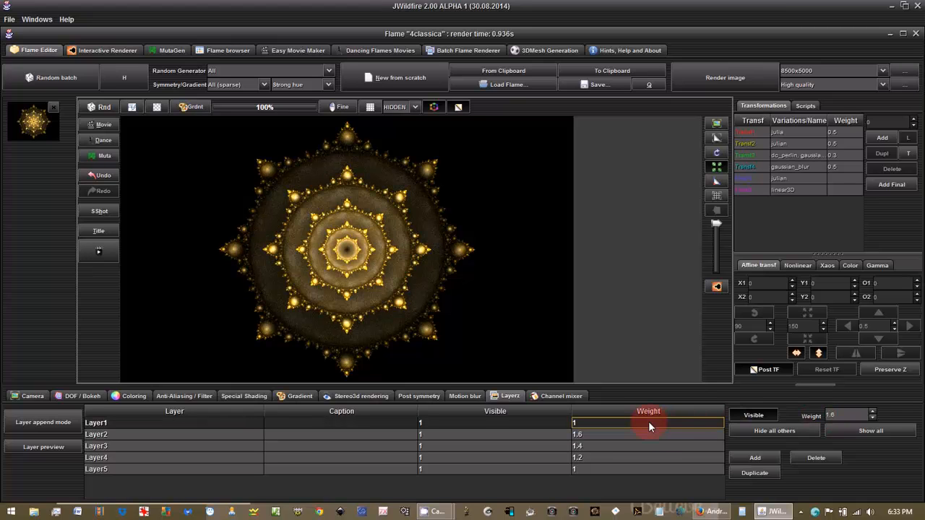
pyautogui.click(846, 416)
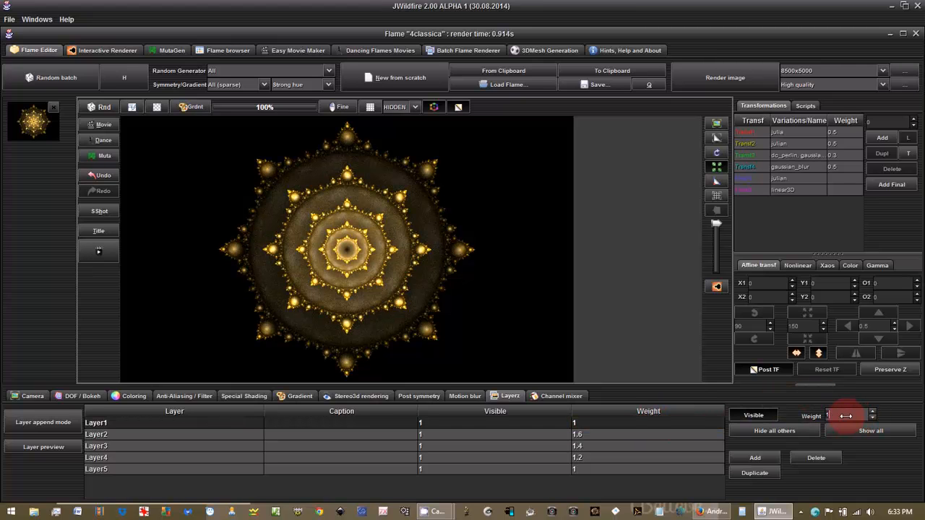
pyautogui.write('.8')
pyautogui.press('Return')
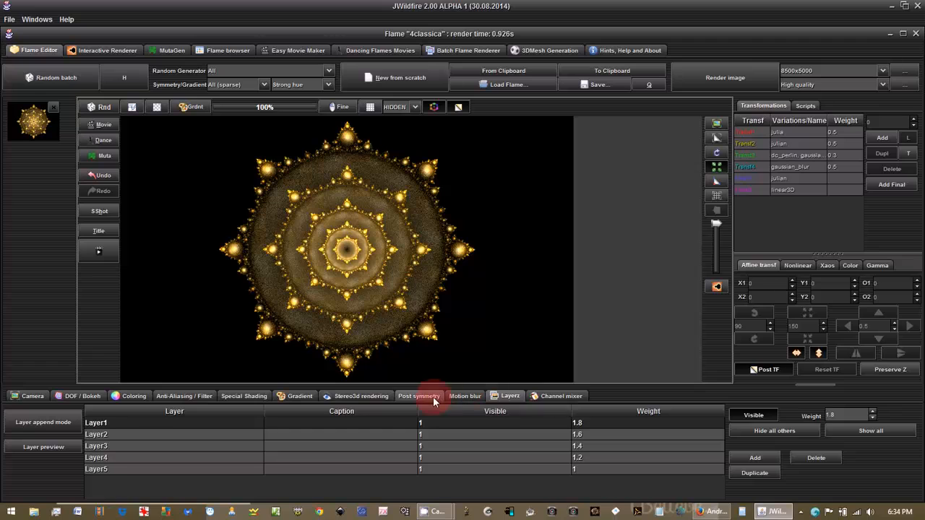
# Step: Caption Layer1 as "Outside 1" and Layer2 as "Outside 2"
pyautogui.doubleClick(340, 421)
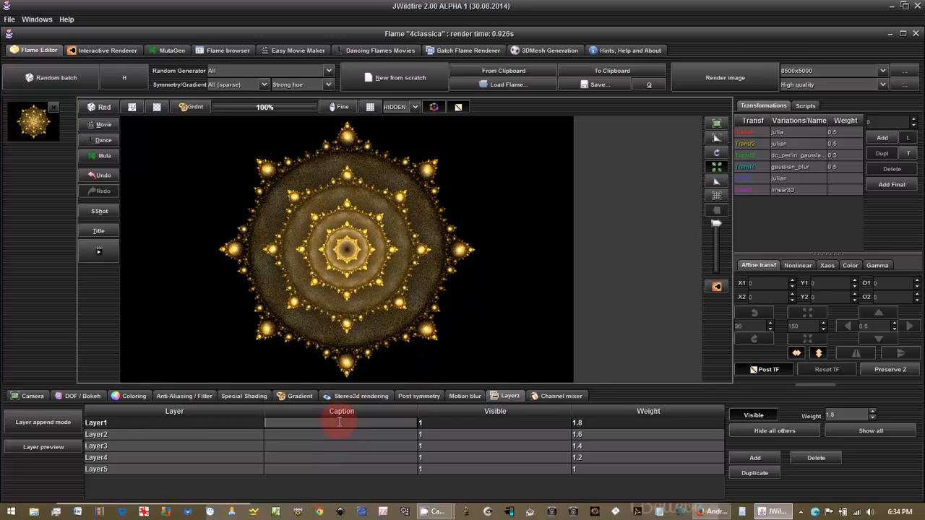
pyautogui.write('Outside 1')
pyautogui.press('Return')
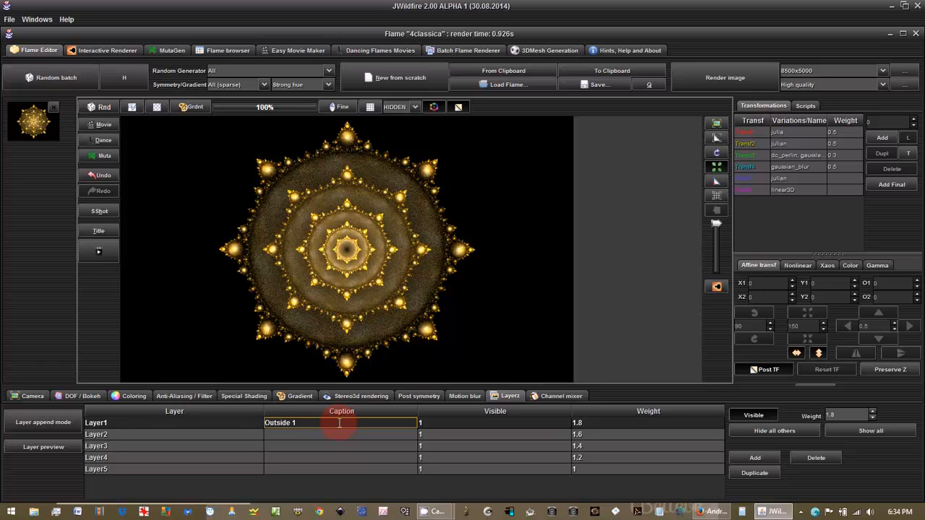
pyautogui.click(341, 438)
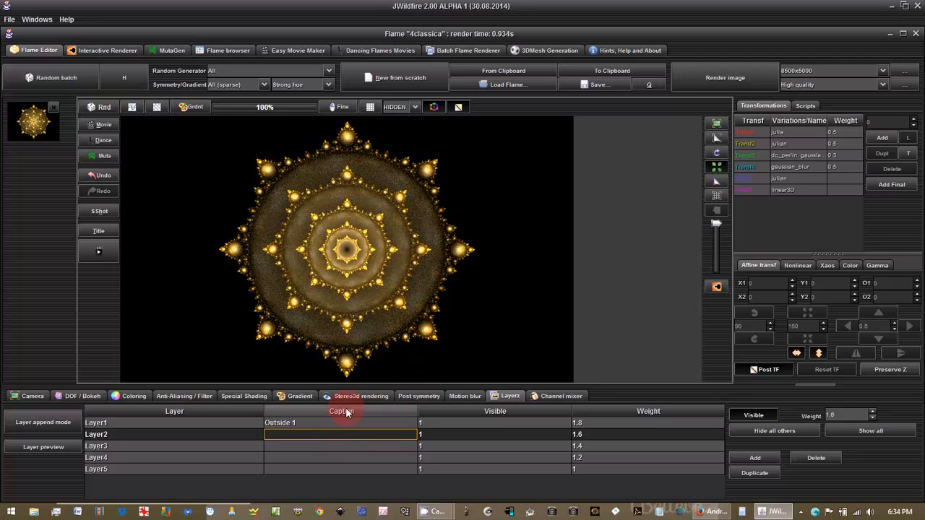
pyautogui.doubleClick(333, 433)
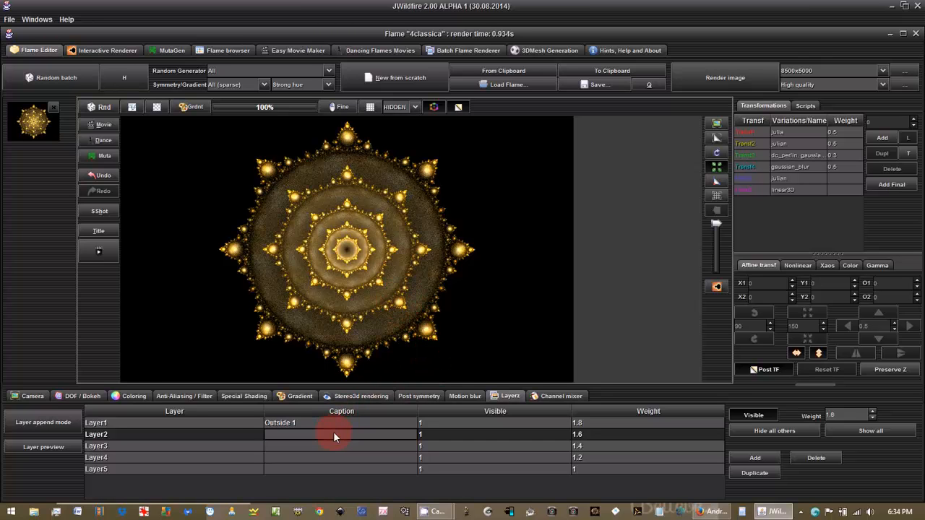
pyautogui.write('Outside 2')
pyautogui.press('Return')
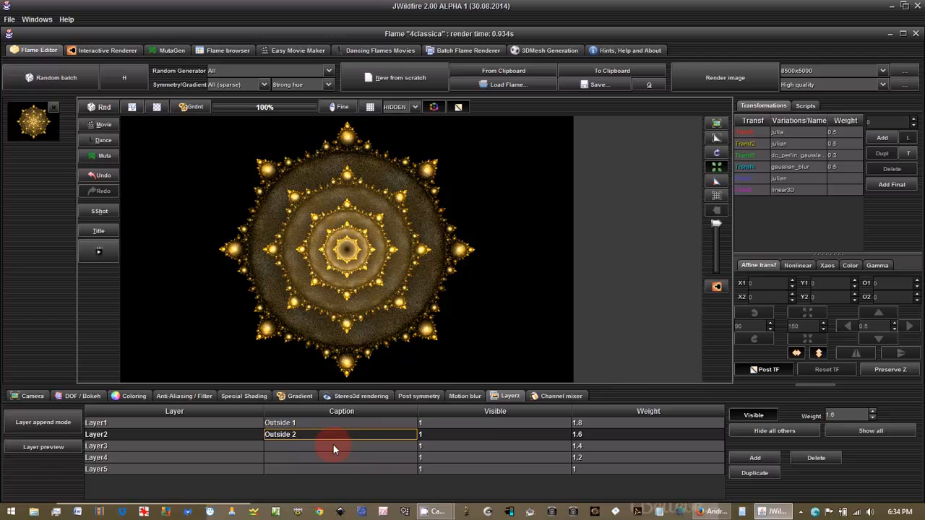
# Step: Caption Layer3 as "Middle"
pyautogui.click(333, 448)
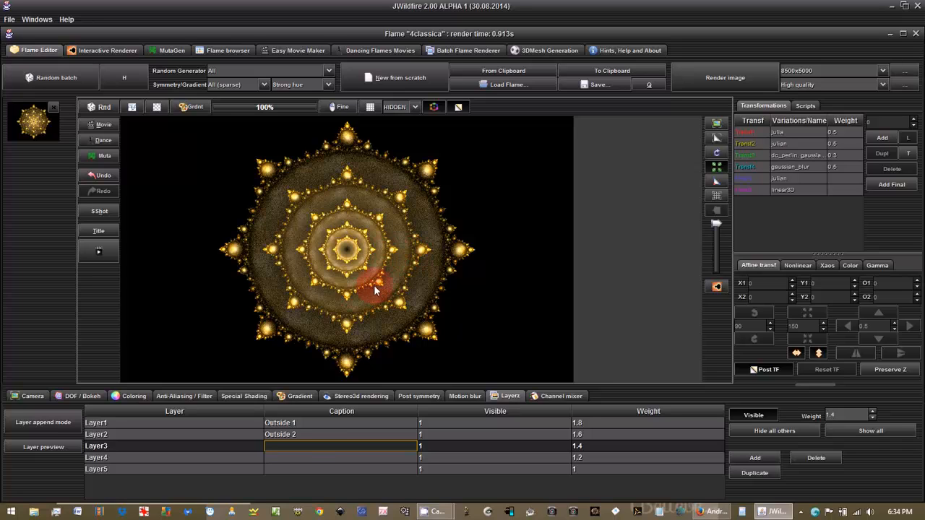
pyautogui.doubleClick(302, 449)
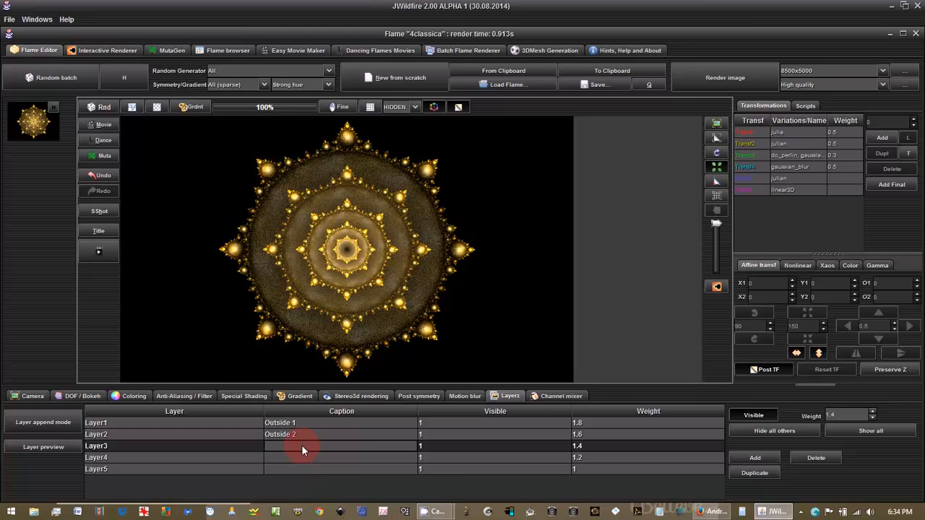
pyautogui.write('Middle')
pyautogui.press('Return')
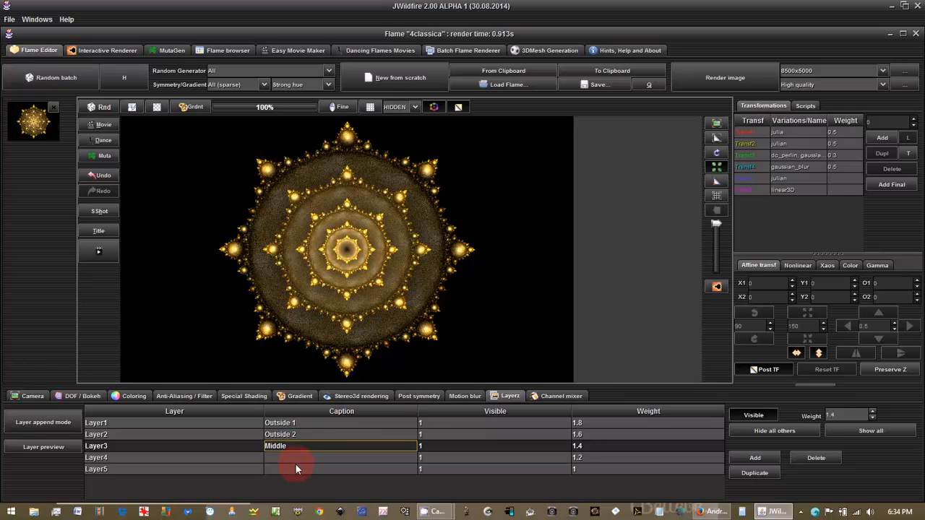
# Step: Caption Layer4 as "Inside 2" and Layer5 as "Inside 1"
pyautogui.click(295, 457)
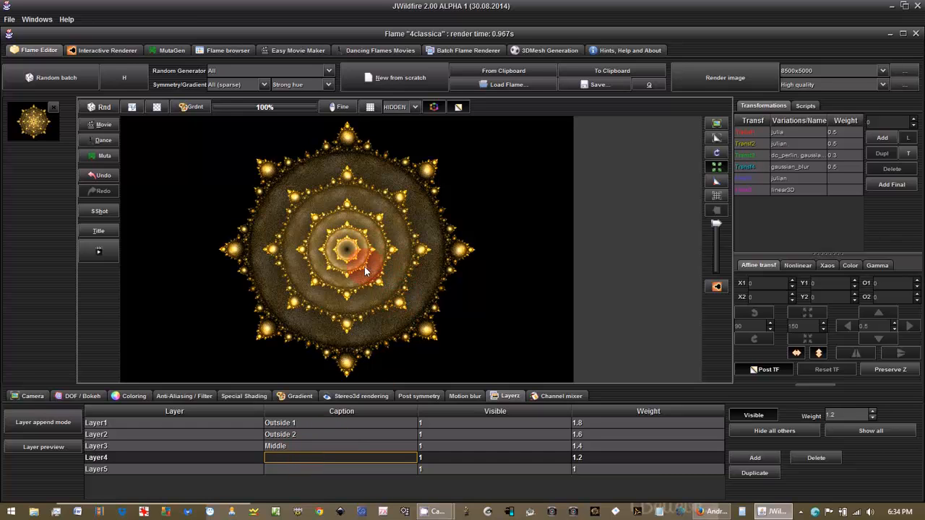
pyautogui.doubleClick(305, 458)
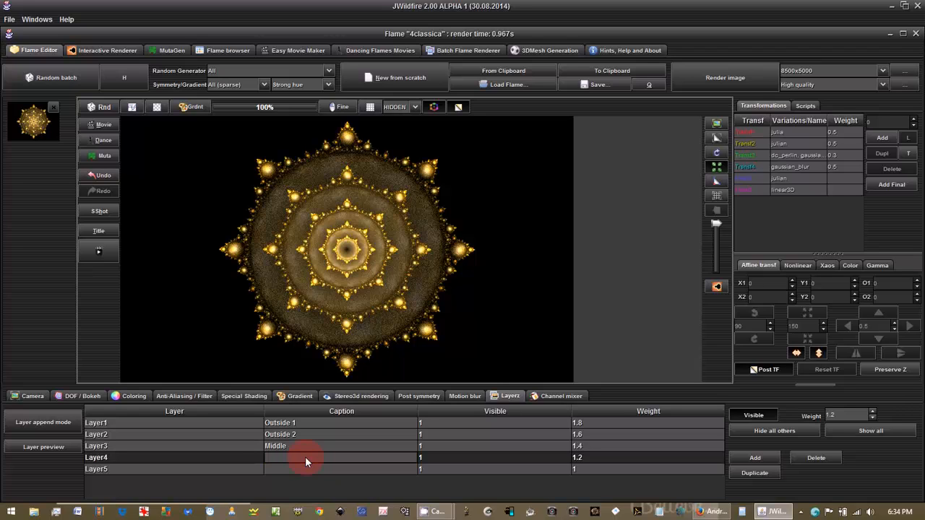
pyautogui.write('Inside 2')
pyautogui.press('Return')
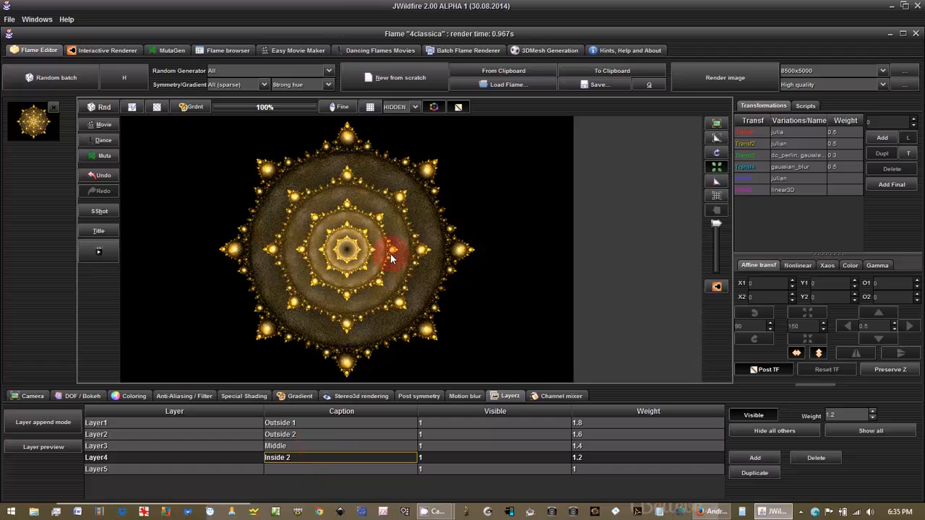
pyautogui.click(290, 471)
pyautogui.doubleClick(290, 471)
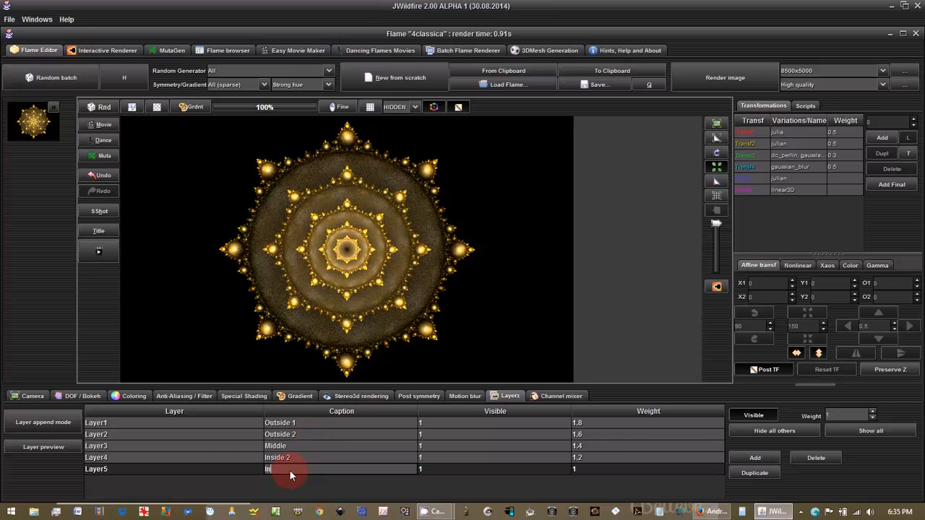
pyautogui.write('Inside 1')
pyautogui.press('Return')
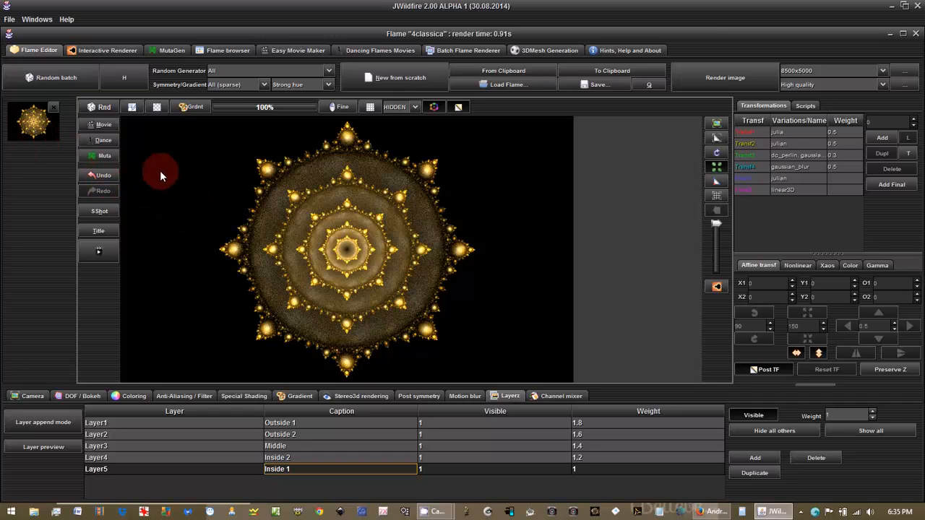
# Step: Mutate the flame in MutaGen, breed a new generation from the central thumbnail, and transfer the gold star mutation beside it to the editor
pyautogui.click(99, 157)
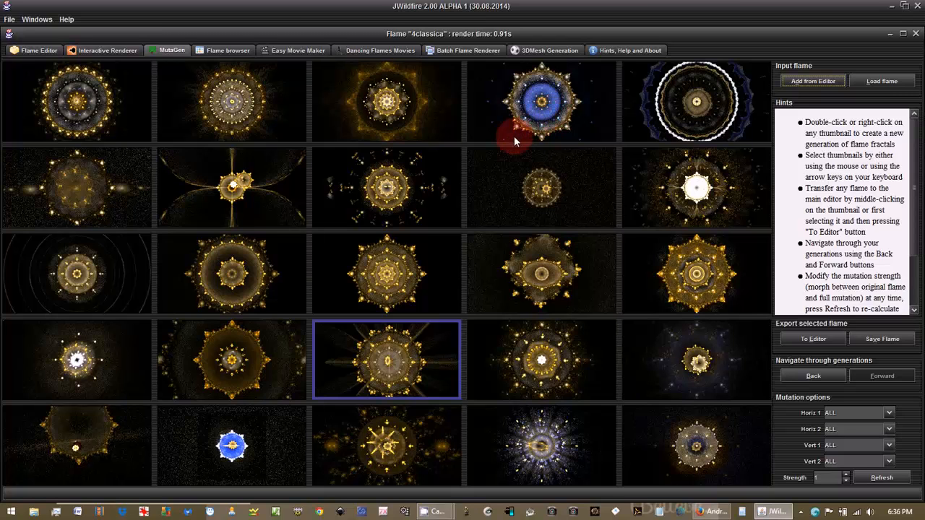
pyautogui.doubleClick(392, 278)
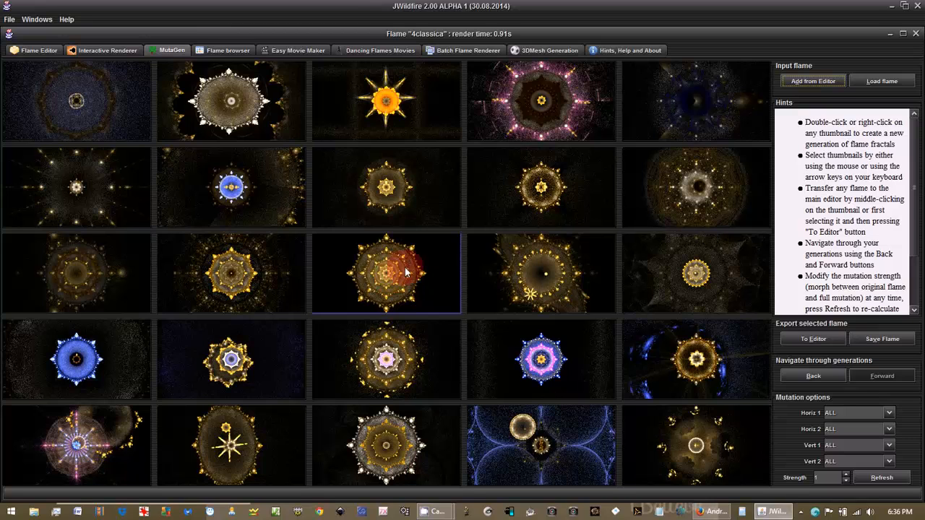
pyautogui.click(244, 285)
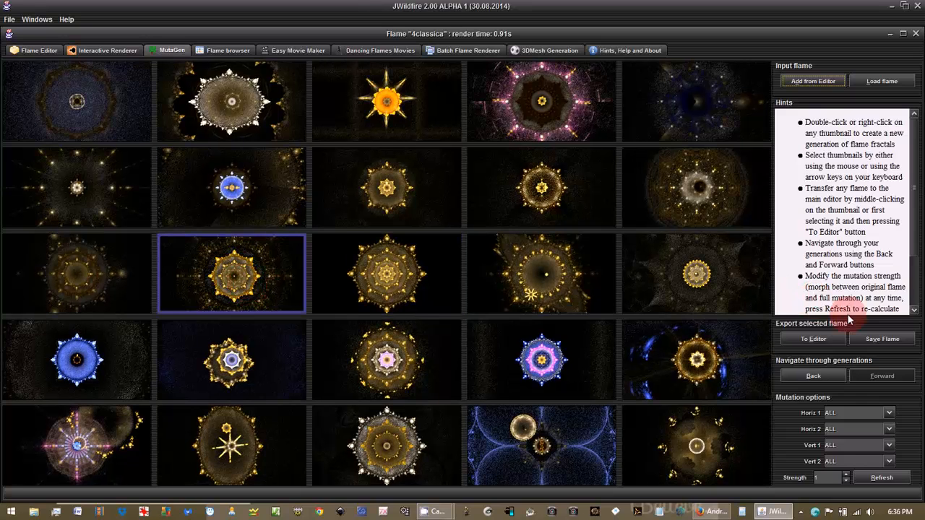
pyautogui.click(814, 341)
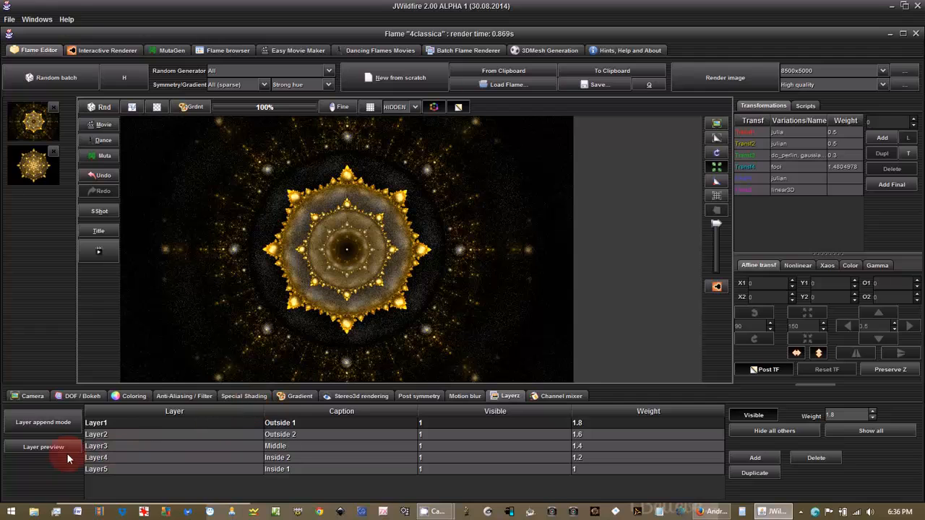
# Step: Turn on the layer preview and raise the weight of Layer1 (Outside 1) to 2.14
pyautogui.click(46, 445)
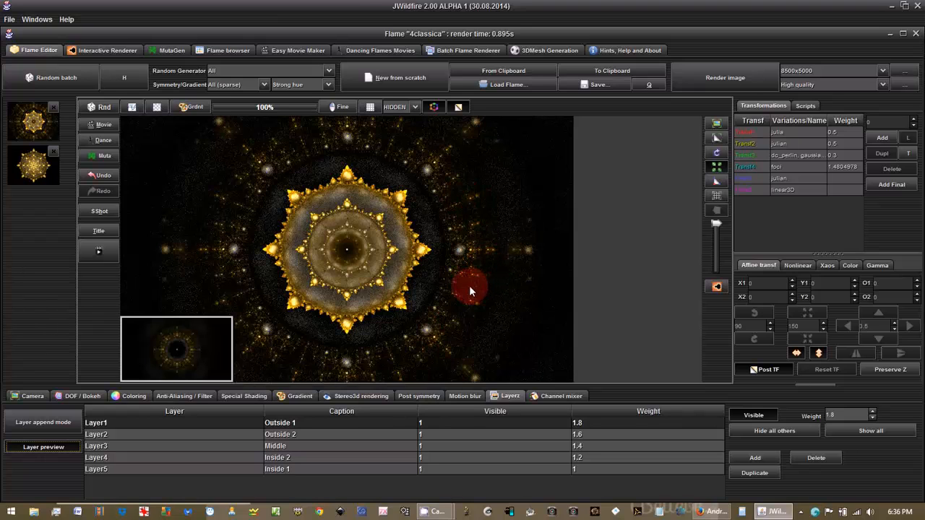
pyautogui.click(144, 419)
pyautogui.click(842, 415)
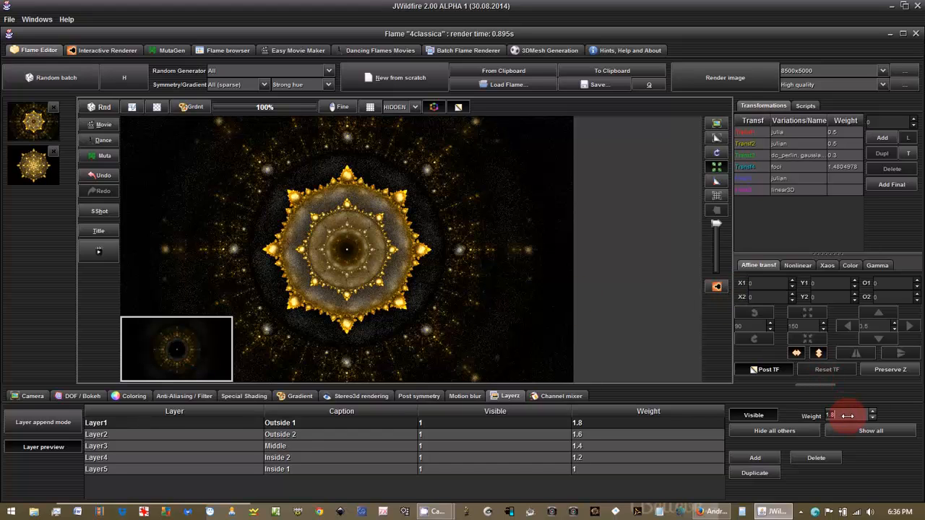
pyautogui.moveTo(848, 416); pyautogui.dragTo(854, 415)
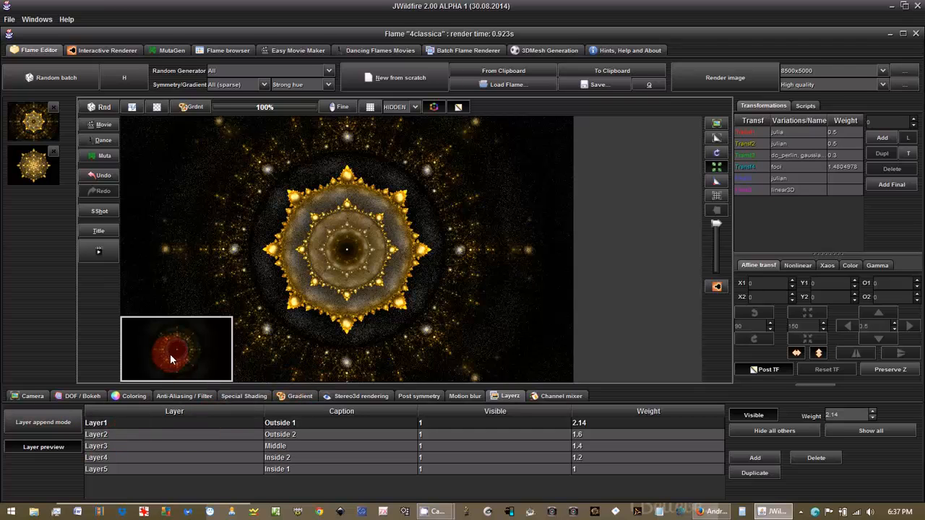
# Step: Examine the individual previews of Layer2 through Layer5 to compare what each contributes to the mutated mandala
pyautogui.click(145, 434)
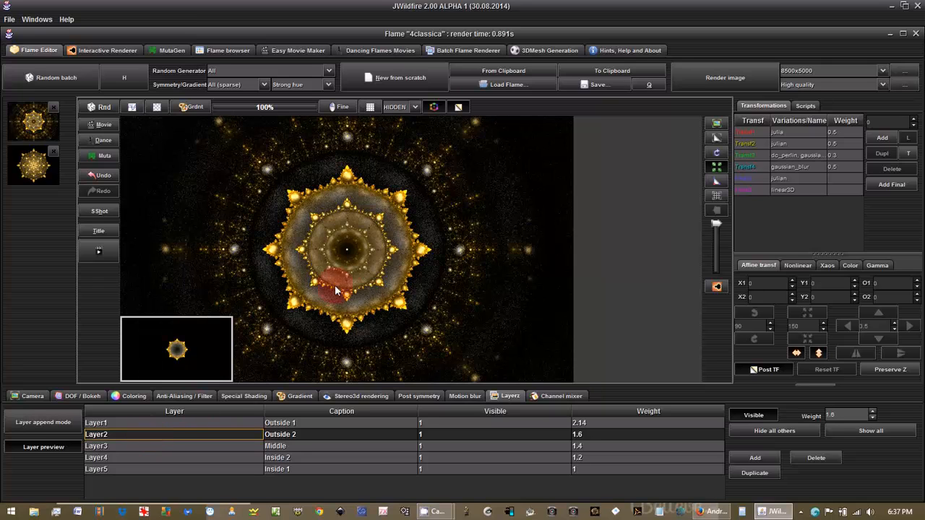
pyautogui.click(179, 443)
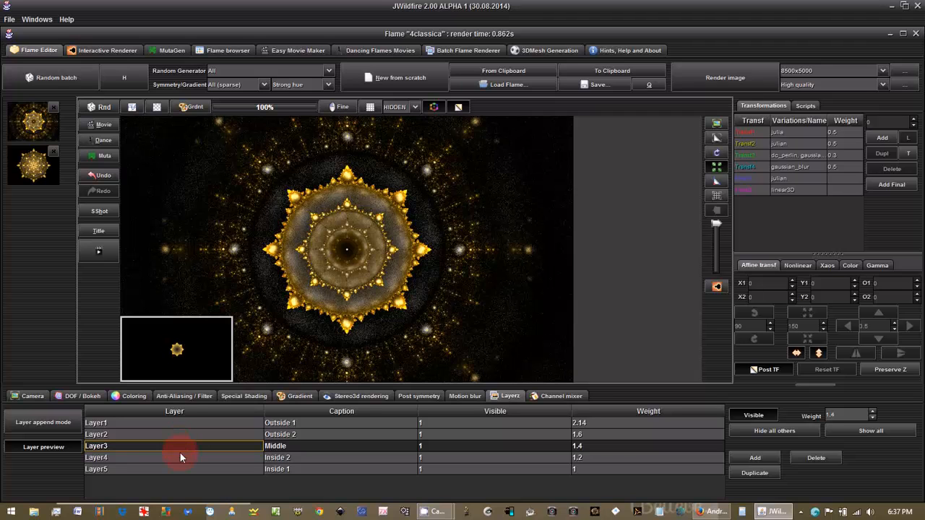
pyautogui.click(180, 458)
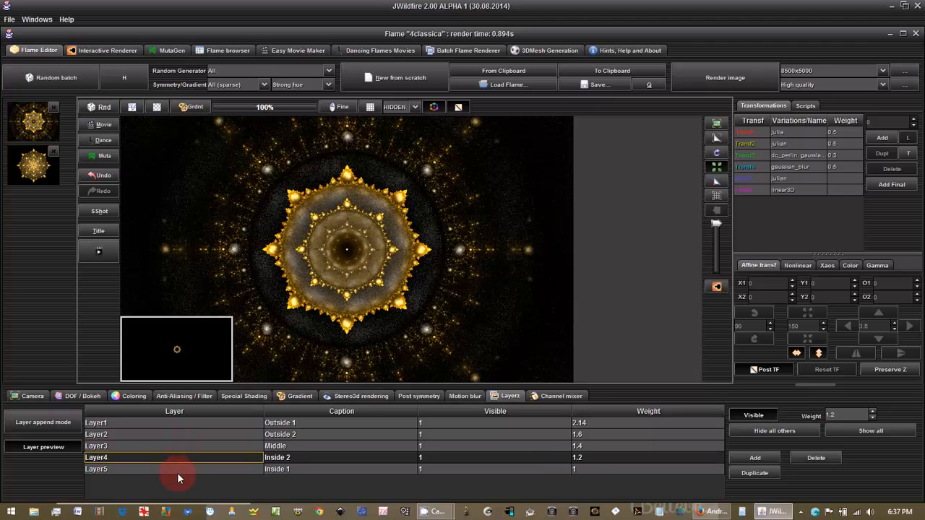
pyautogui.click(177, 471)
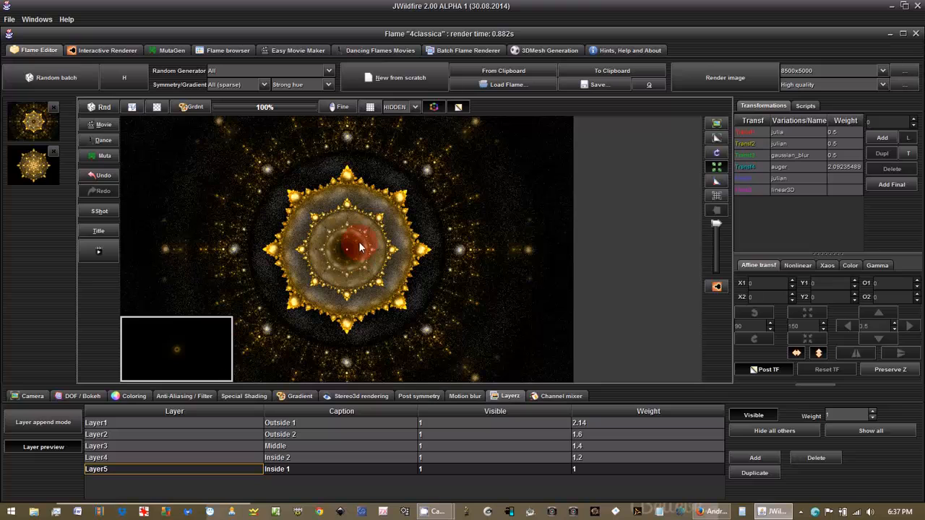
pyautogui.click(114, 456)
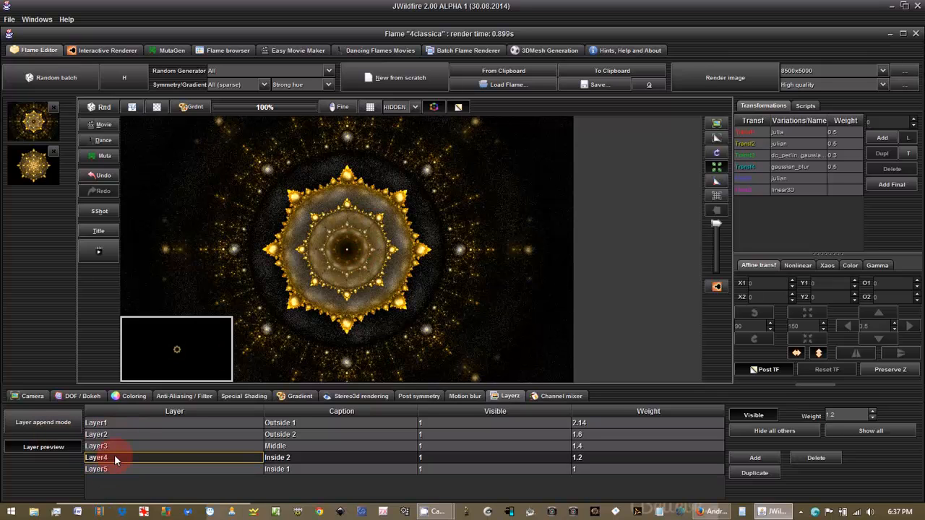
pyautogui.click(118, 446)
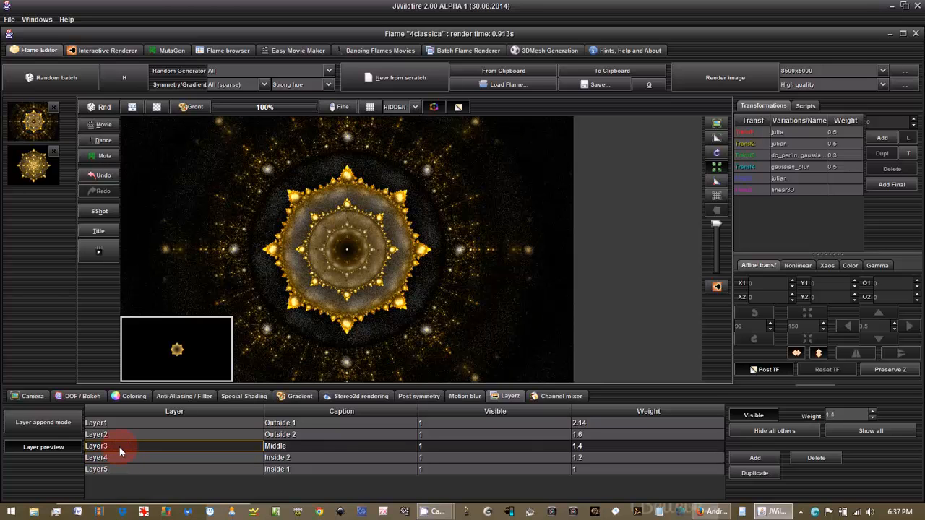
pyautogui.click(123, 436)
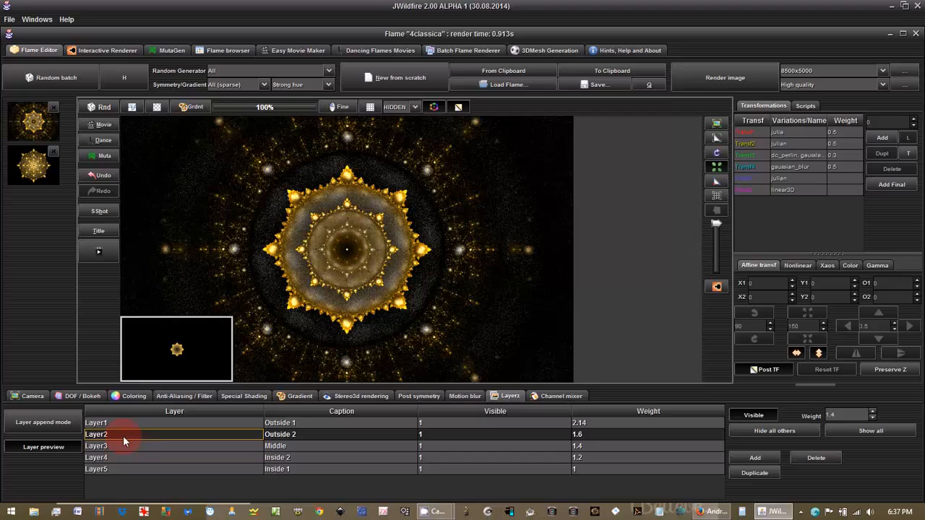
pyautogui.click(121, 458)
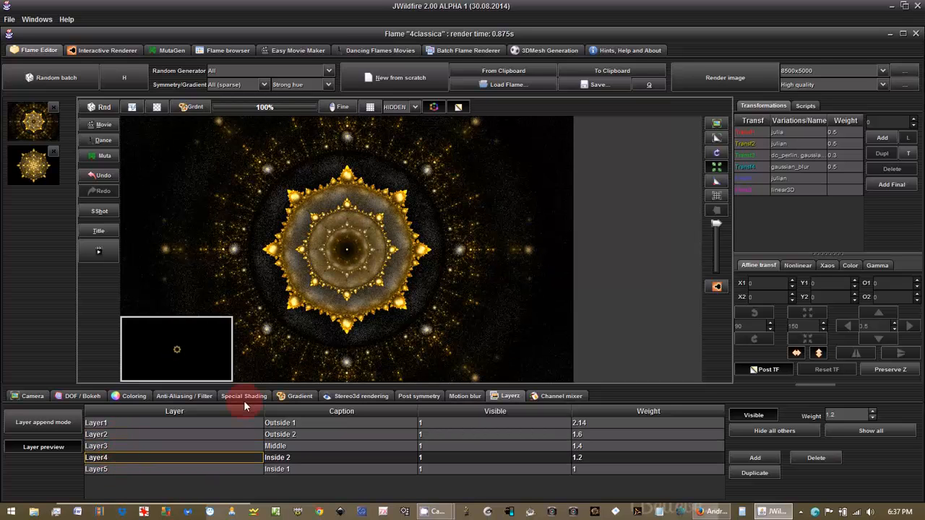
# Step: Enlarge the linear3D final transform of Layer4 (Inside 2) to about 1.757 and scale that of Layer5 (Inside 1) to about 0.193
pyautogui.click(792, 188)
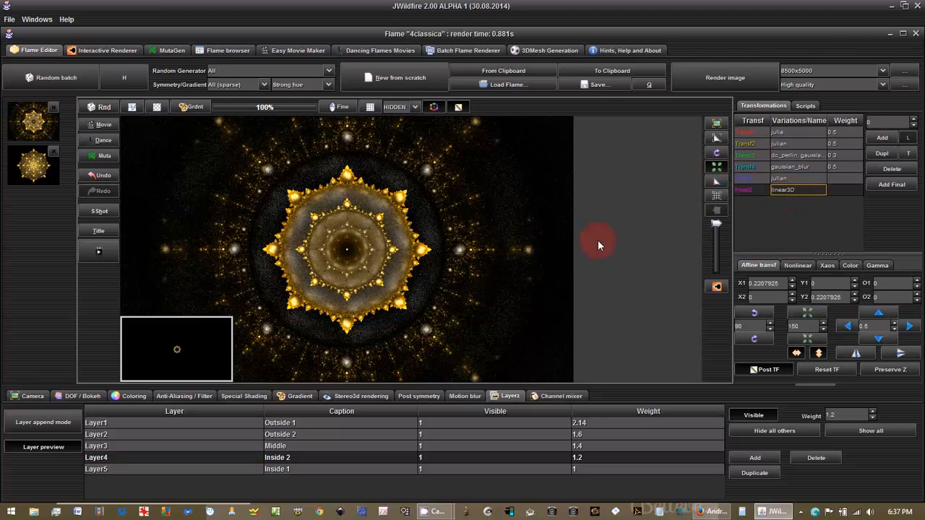
pyautogui.moveTo(512, 273); pyautogui.dragTo(583, 296)
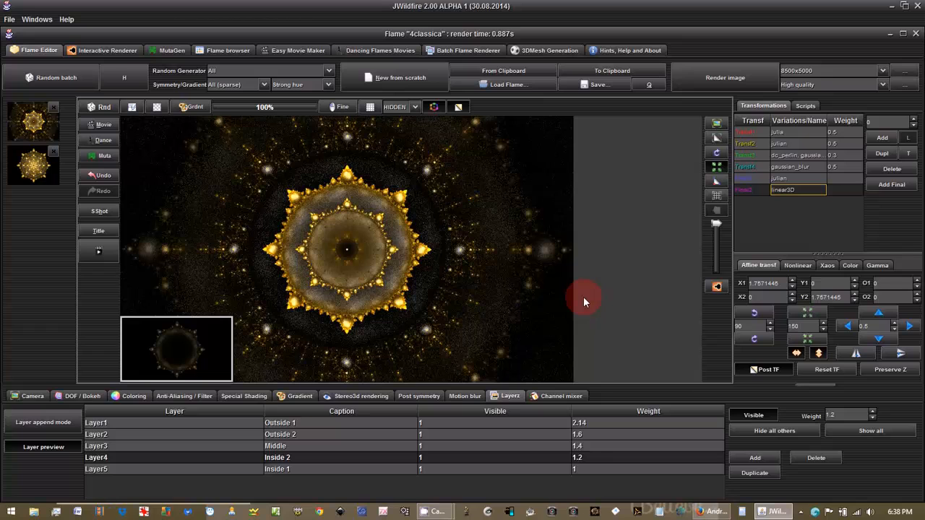
pyautogui.click(205, 469)
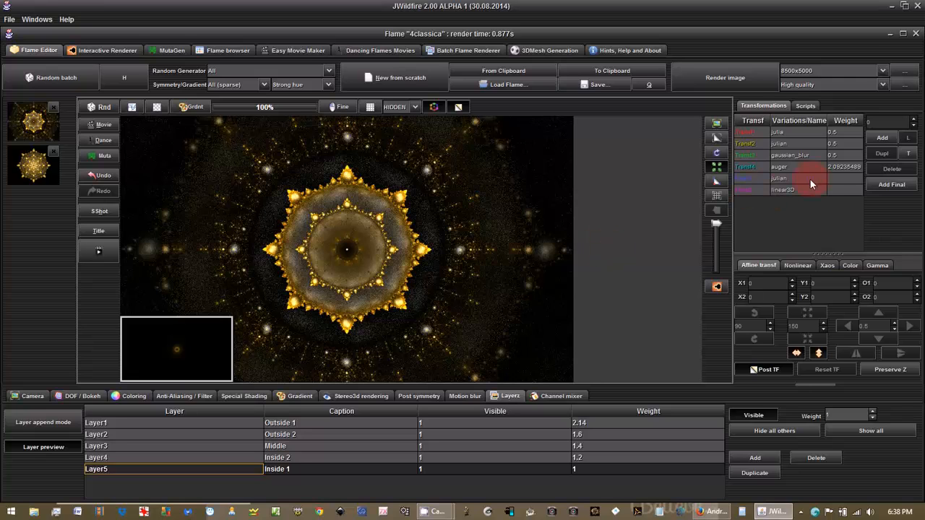
pyautogui.click(793, 189)
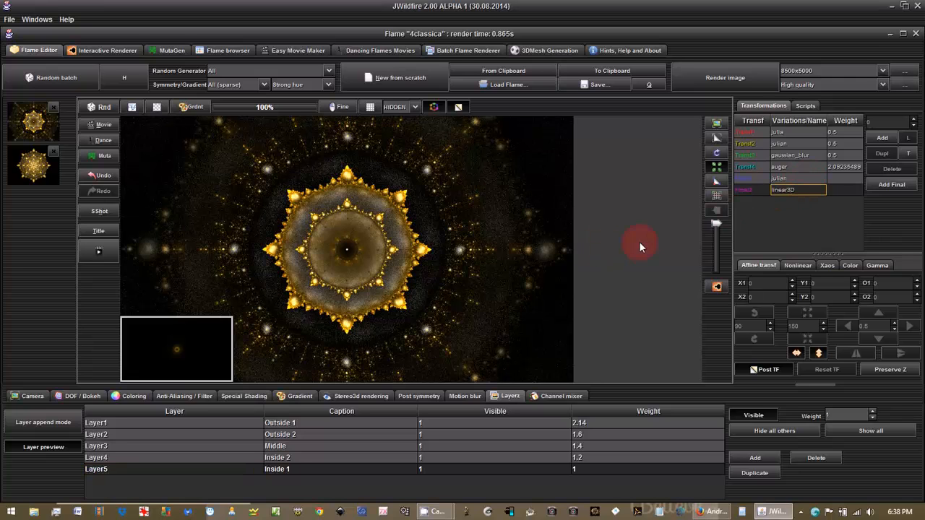
pyautogui.moveTo(621, 250); pyautogui.dragTo(676, 249)
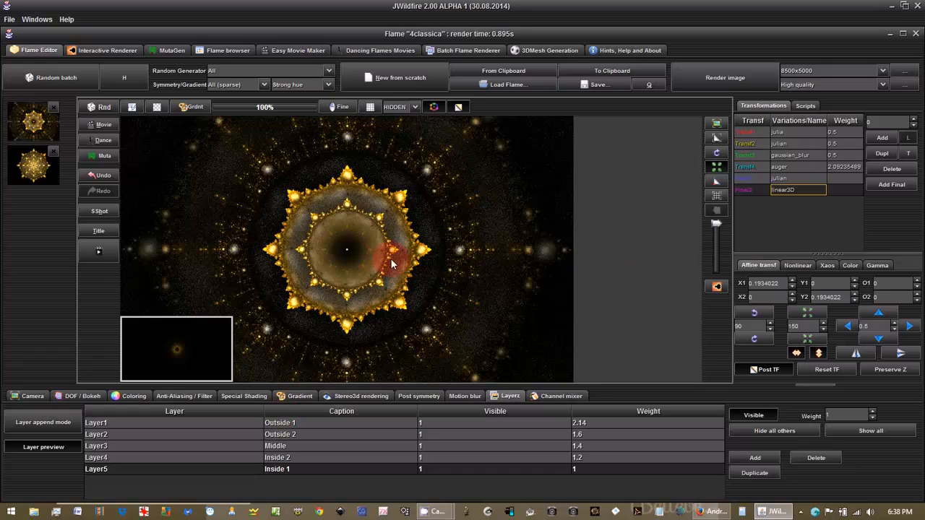
# Step: Duplicate Layer2 (Outside 2) and shrink the copy's linear3D final transform to about 0.111 so it fills the mandala's centre
pyautogui.click(115, 435)
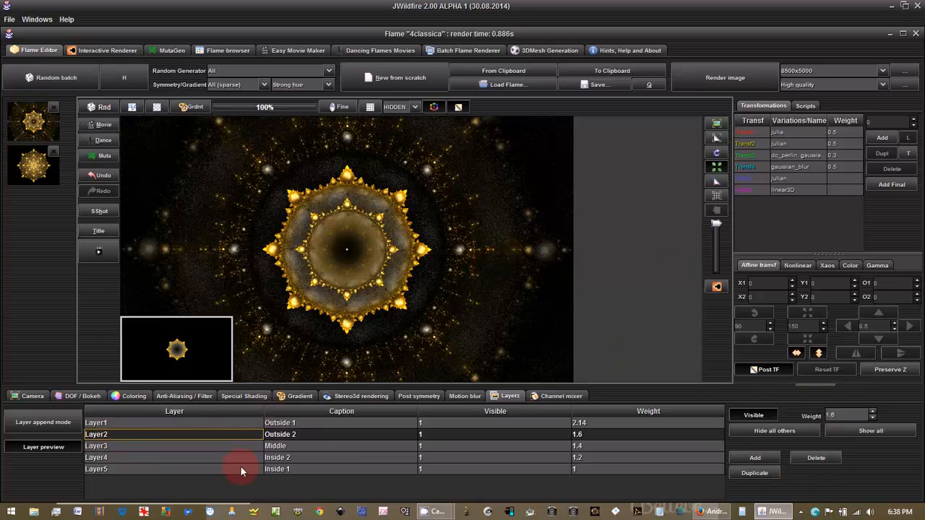
pyautogui.click(744, 473)
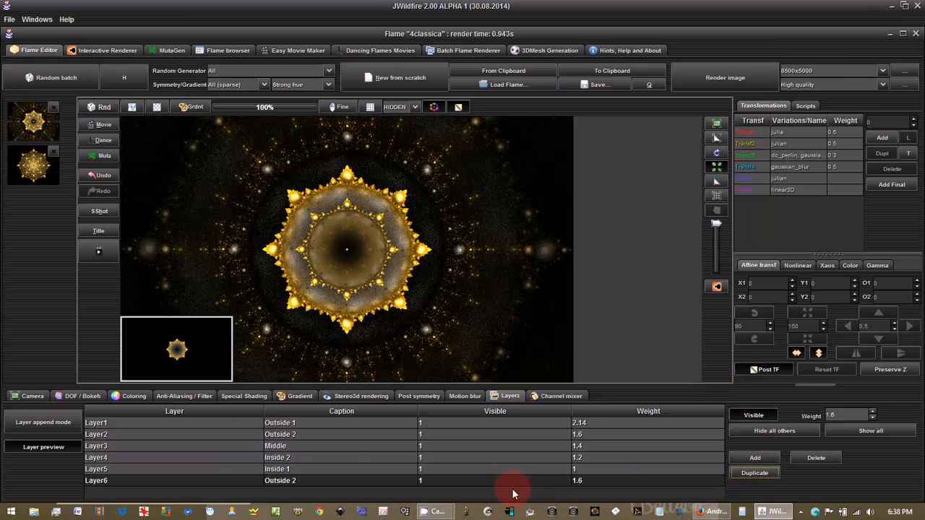
pyautogui.click(497, 481)
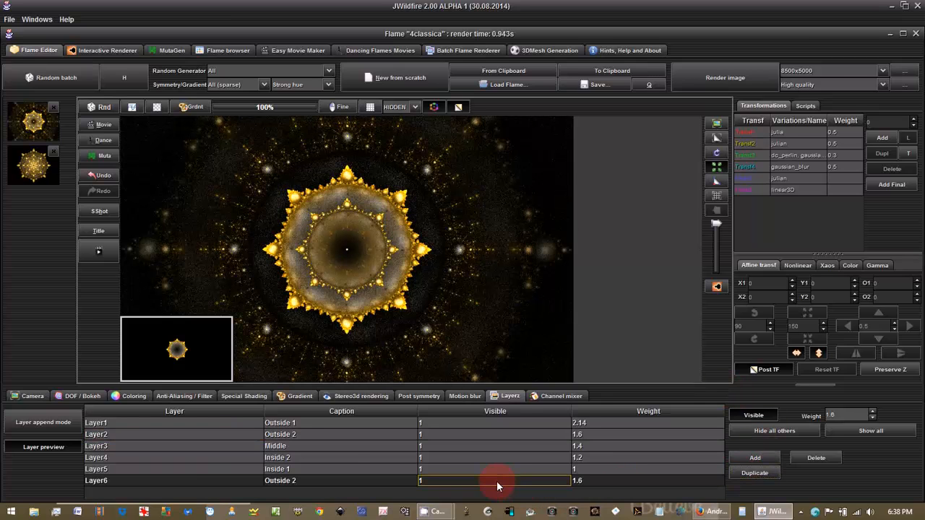
pyautogui.click(797, 189)
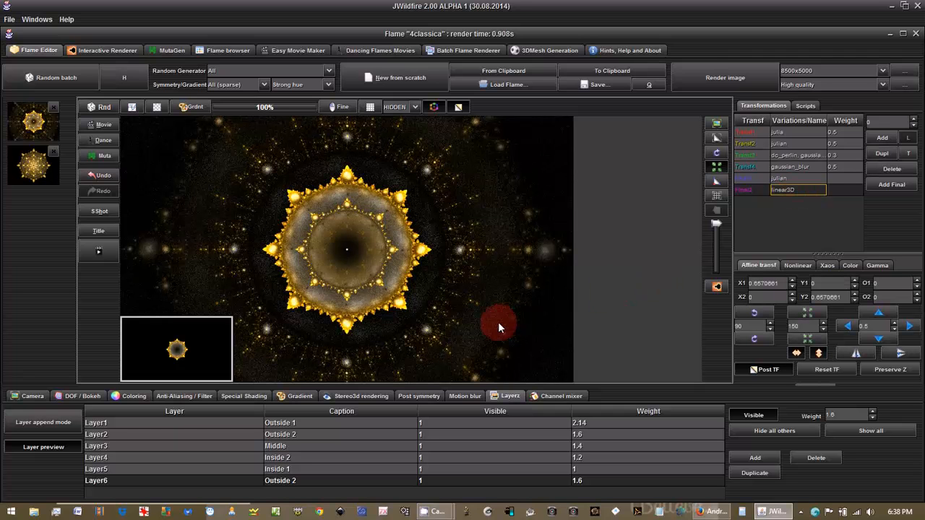
pyautogui.moveTo(653, 307); pyautogui.dragTo(502, 307)
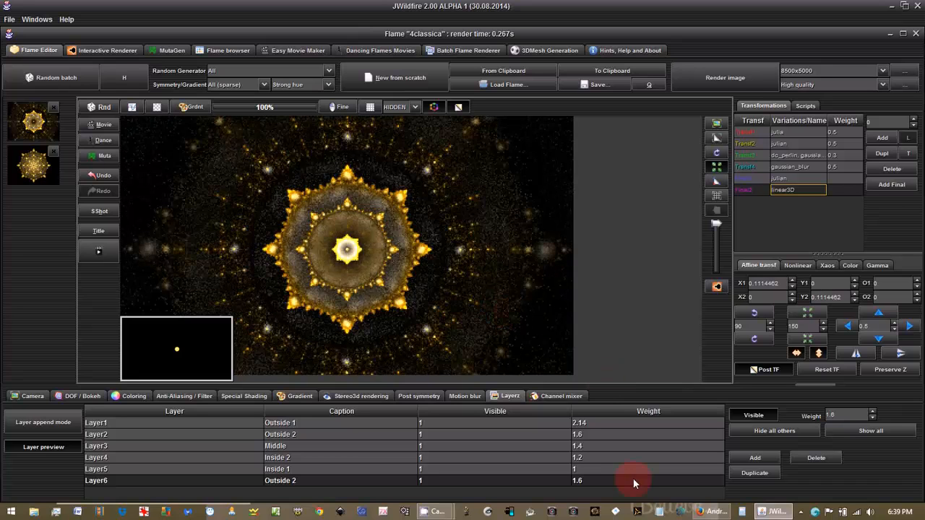
# Step: Lower the weight of the duplicated Layer6 to 0.72 and raise the weight of Layer3 (Middle) to 1.76
pyautogui.click(834, 416)
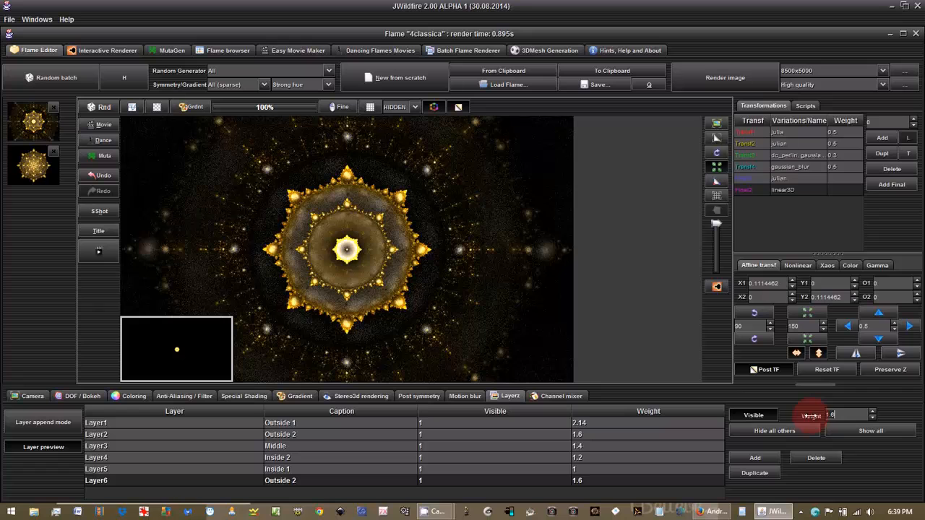
pyautogui.moveTo(810, 415)
pyautogui.mouseDown()
pyautogui.moveTo(774, 419)
pyautogui.moveTo(813, 416)
pyautogui.mouseUp()
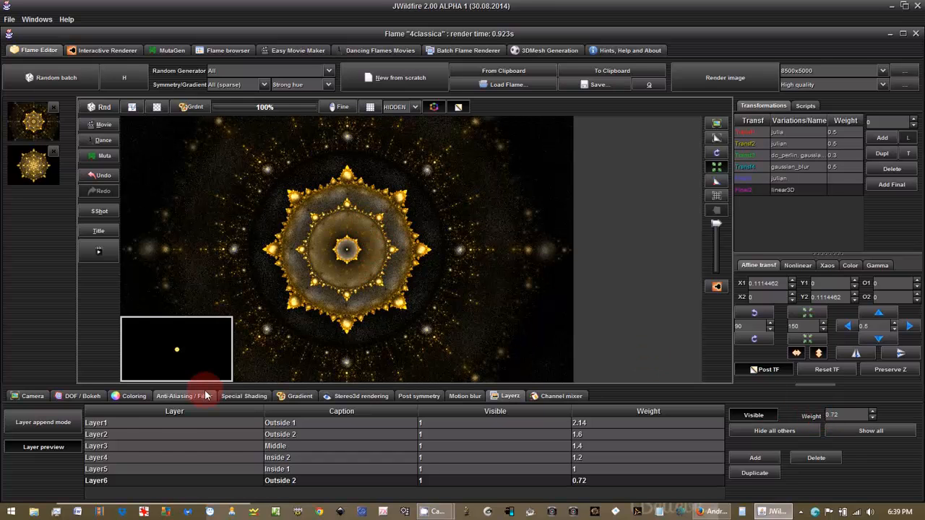
pyautogui.click(116, 457)
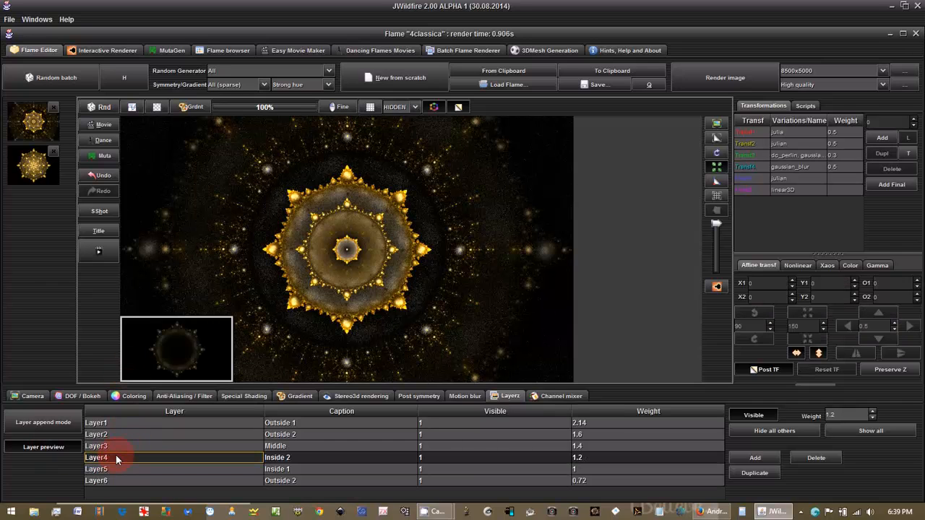
pyautogui.click(115, 466)
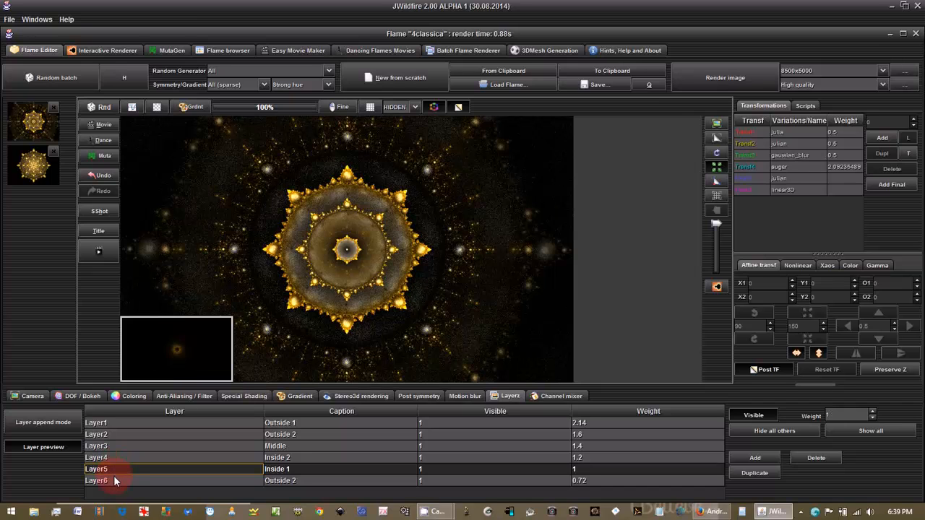
pyautogui.click(116, 433)
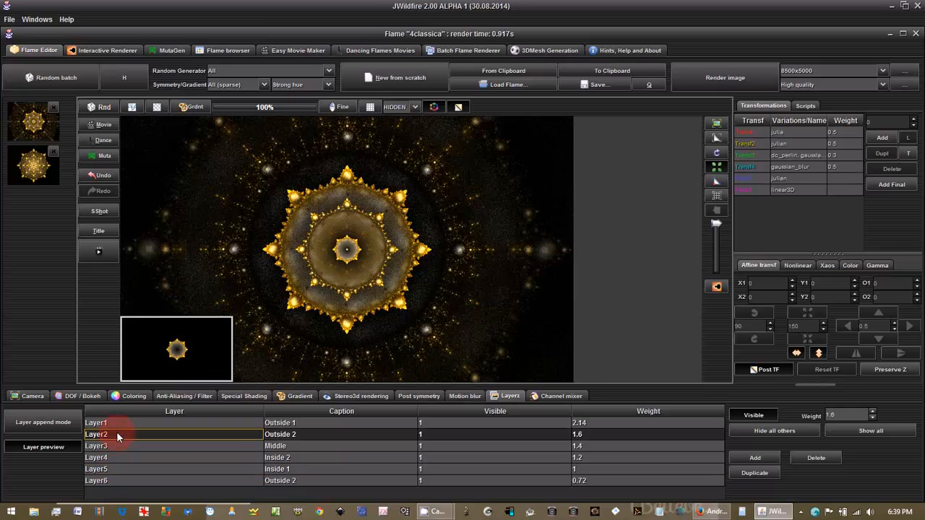
pyautogui.click(117, 444)
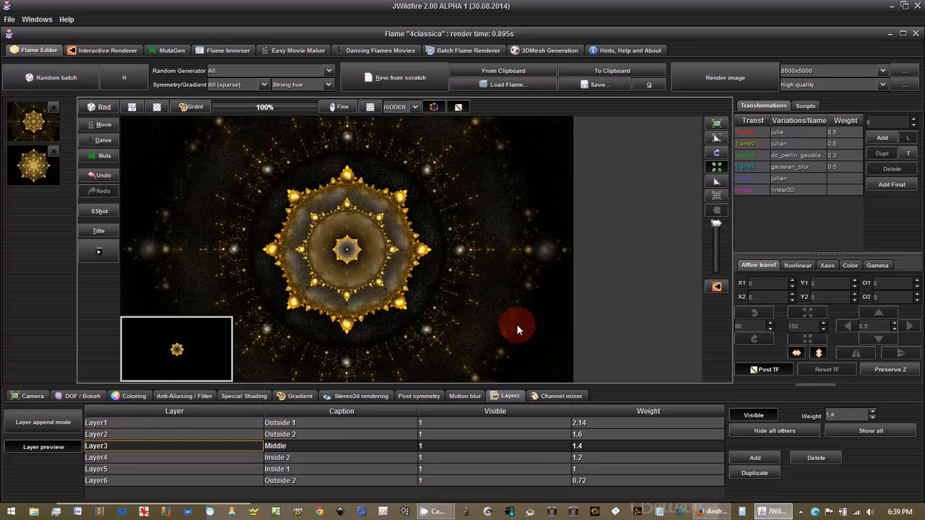
pyautogui.click(840, 414)
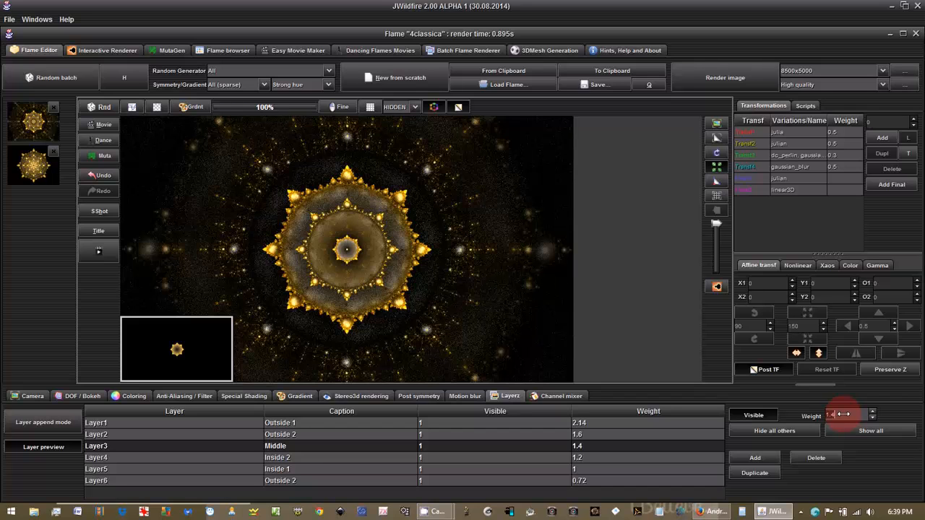
pyautogui.moveTo(844, 414); pyautogui.dragTo(853, 414)
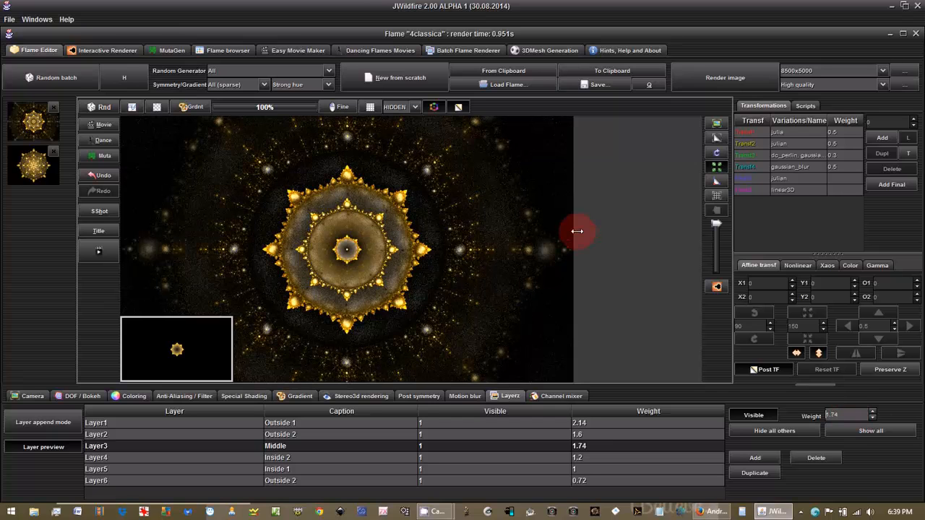
# Step: Turn off the layer preview and compare the edited flame with the original mandala in the thumbnail list
pyautogui.click(43, 446)
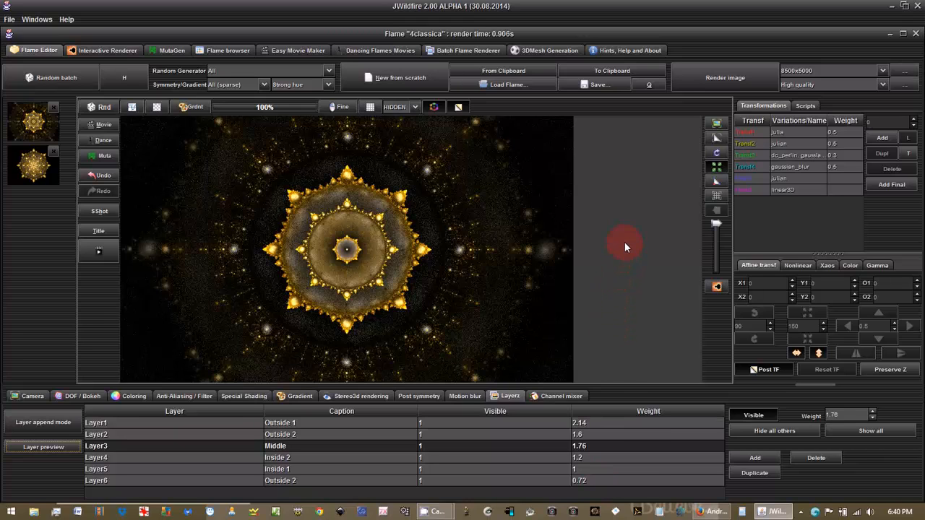
pyautogui.click(34, 170)
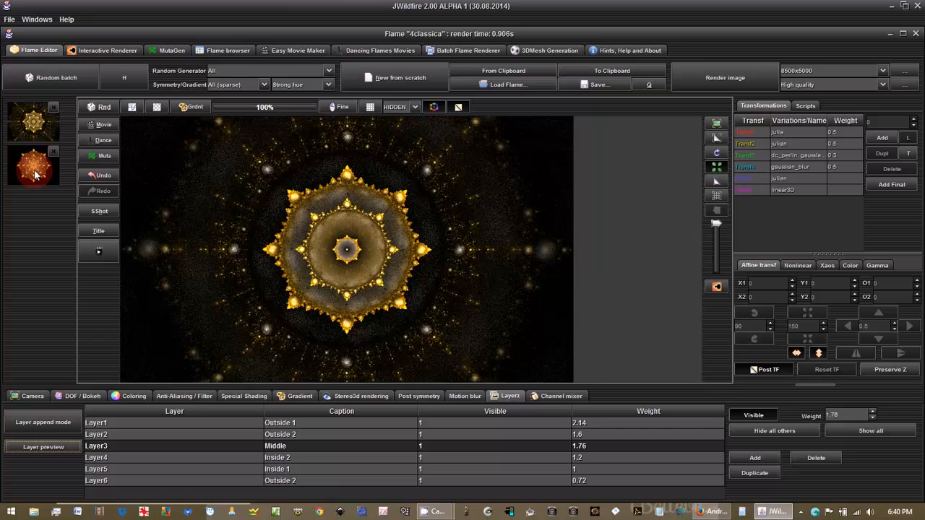
pyautogui.click(34, 173)
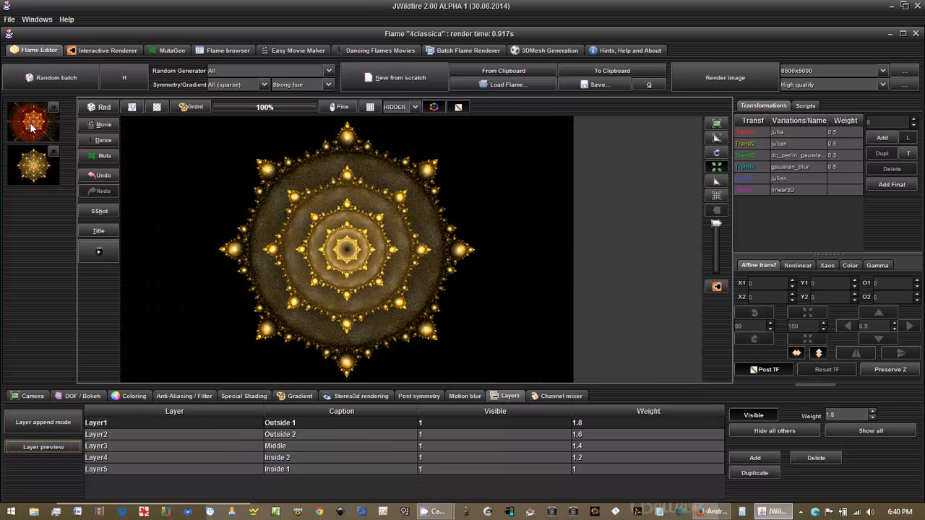
pyautogui.click(32, 127)
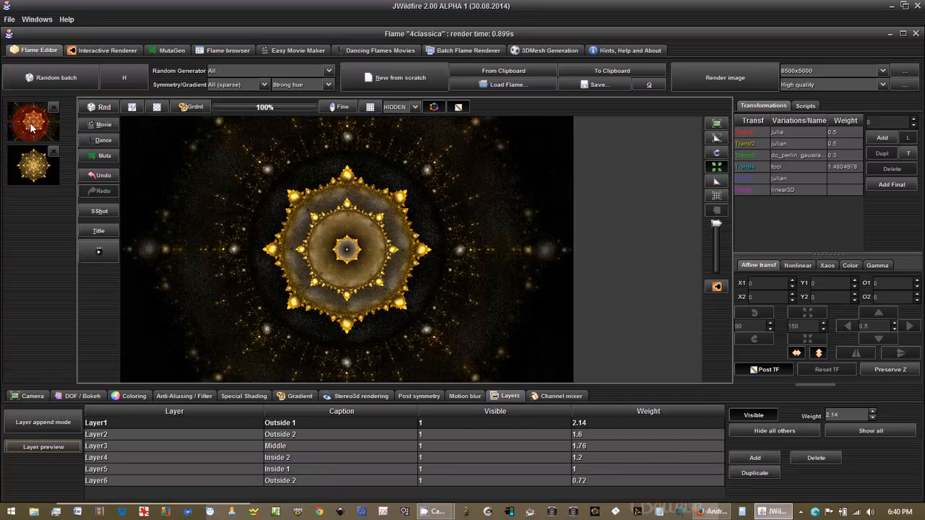
# Step: Mutate the flame in MutaGen, breeding from the central thumbnail, and transfer the blue-centred mutation in the middle of the last row to the editor
pyautogui.click(101, 157)
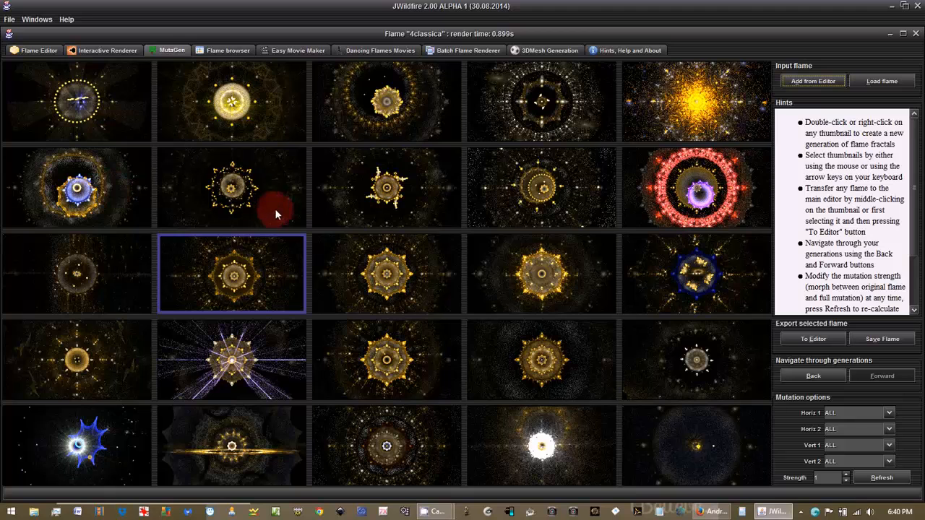
pyautogui.doubleClick(387, 272)
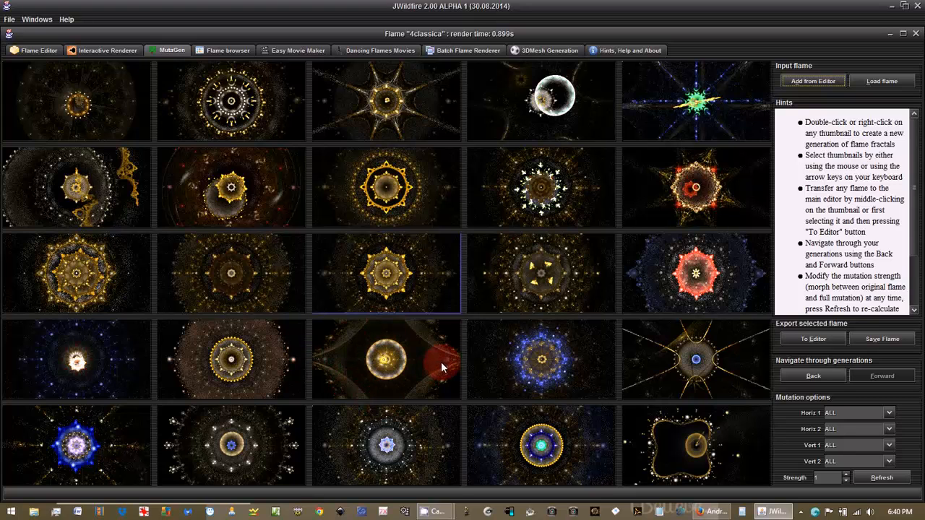
pyautogui.click(409, 442)
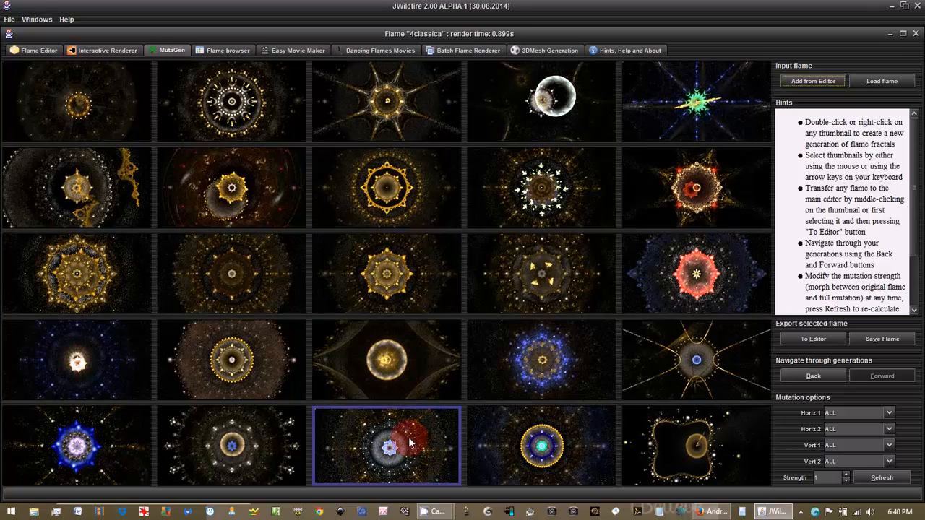
pyautogui.click(814, 341)
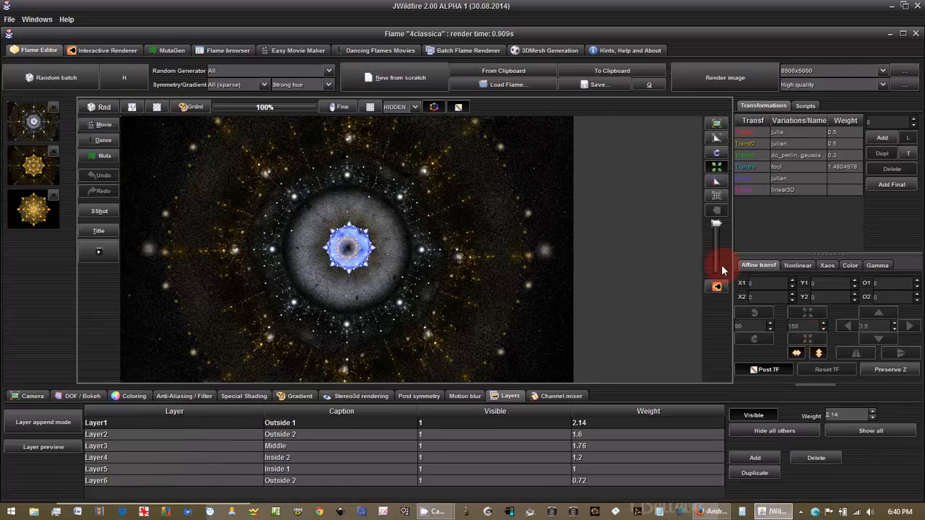
# Step: Remove the blue-centred mutation from the thumbnail list and reload the gold star mandala
pyautogui.click(53, 107)
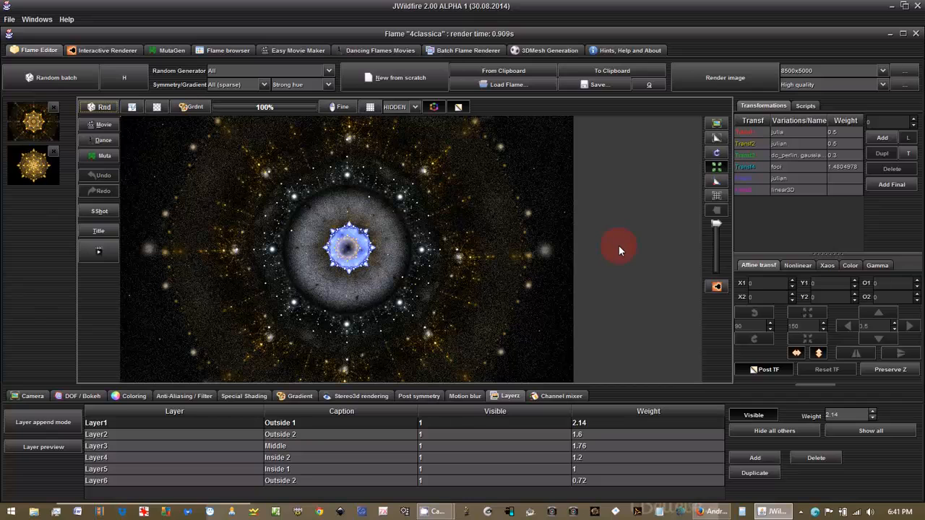
pyautogui.click(66, 79)
pyautogui.click(32, 128)
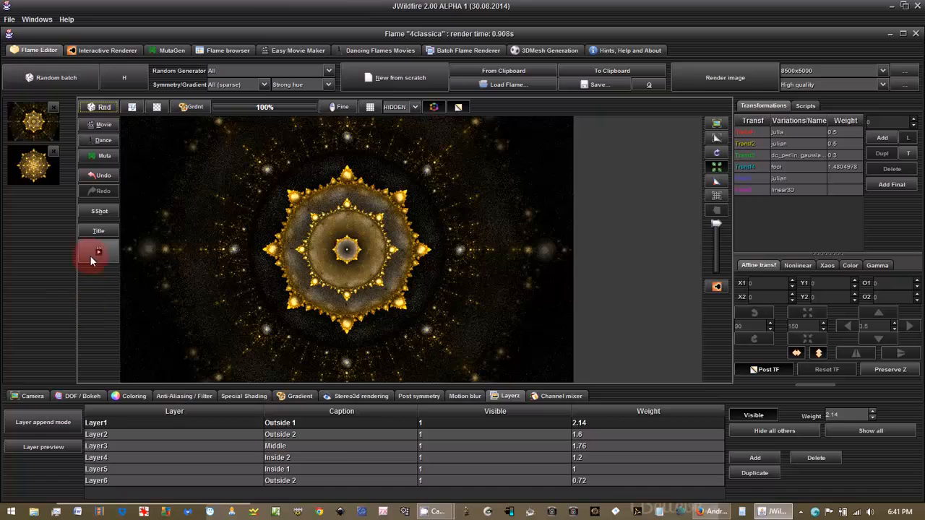
# Step: Take a snapshot of the gold star mandala as a new thumbnail and load that copy for editing
pyautogui.click(52, 126)
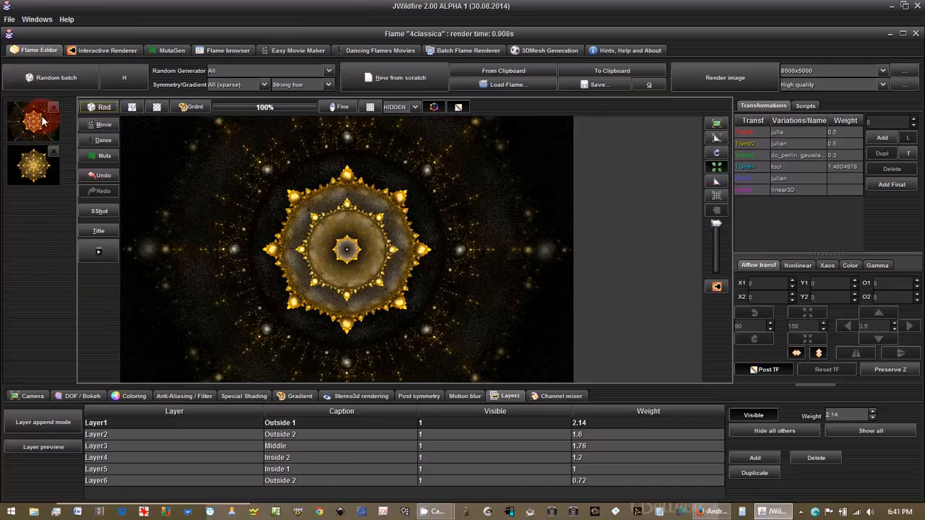
pyautogui.click(103, 219)
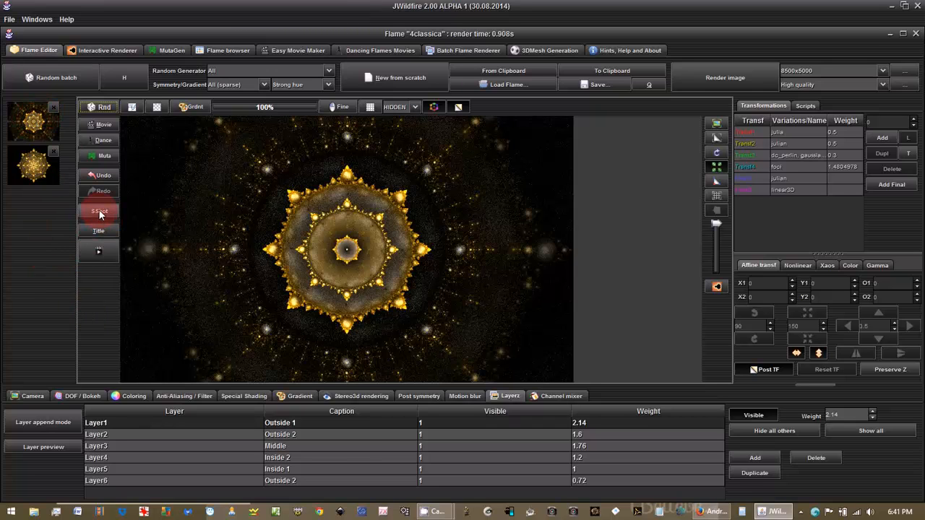
pyautogui.click(98, 212)
pyautogui.click(41, 135)
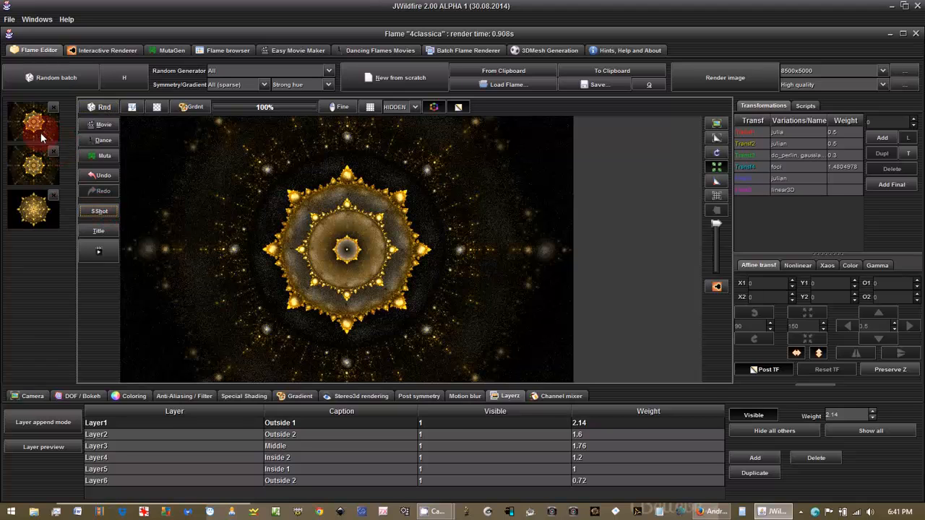
pyautogui.click(33, 127)
pyautogui.click(485, 237)
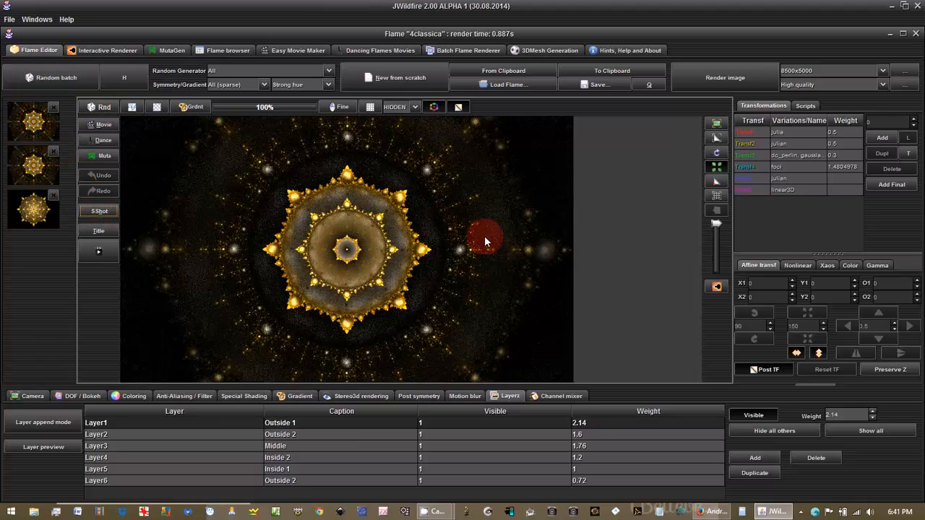
# Step: Preview the individual layers against the full mandala and select Layer3 (Middle) for recolouring
pyautogui.click(301, 397)
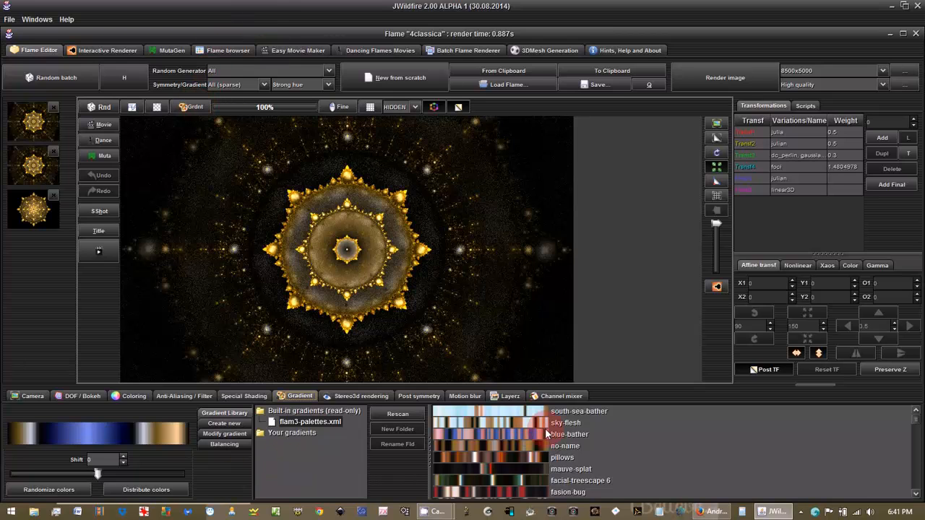
pyautogui.click(510, 402)
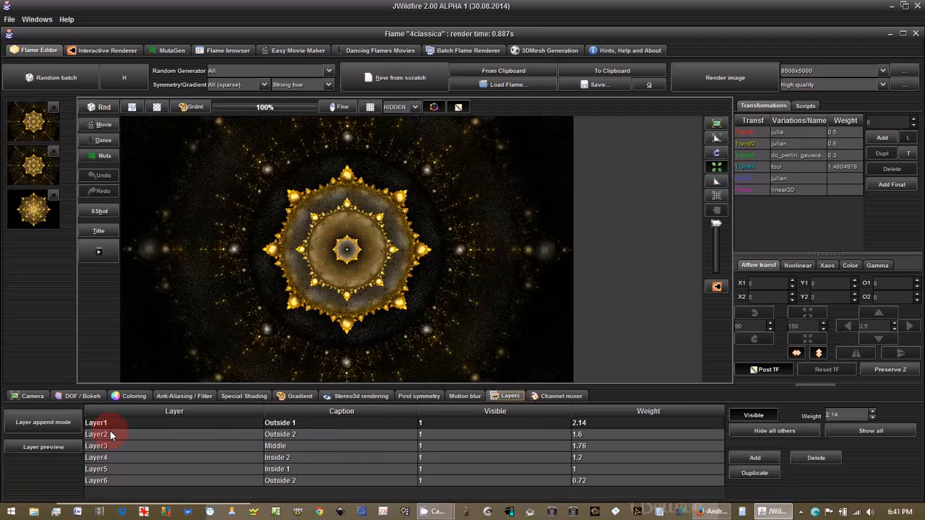
pyautogui.click(55, 450)
pyautogui.click(98, 436)
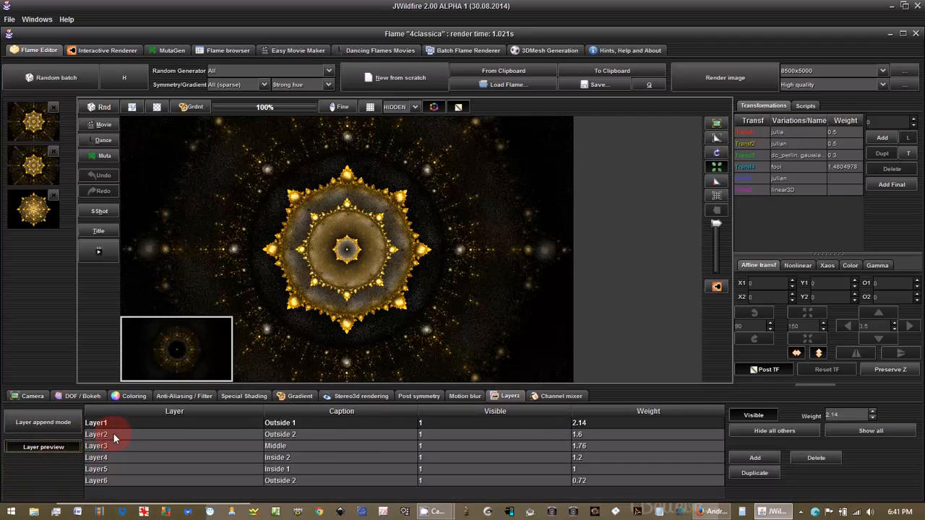
pyautogui.click(113, 434)
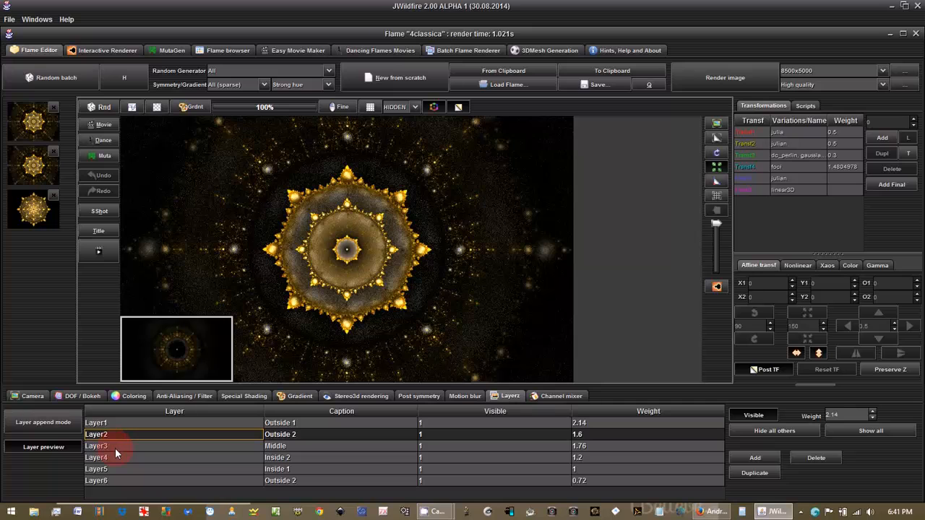
pyautogui.click(115, 448)
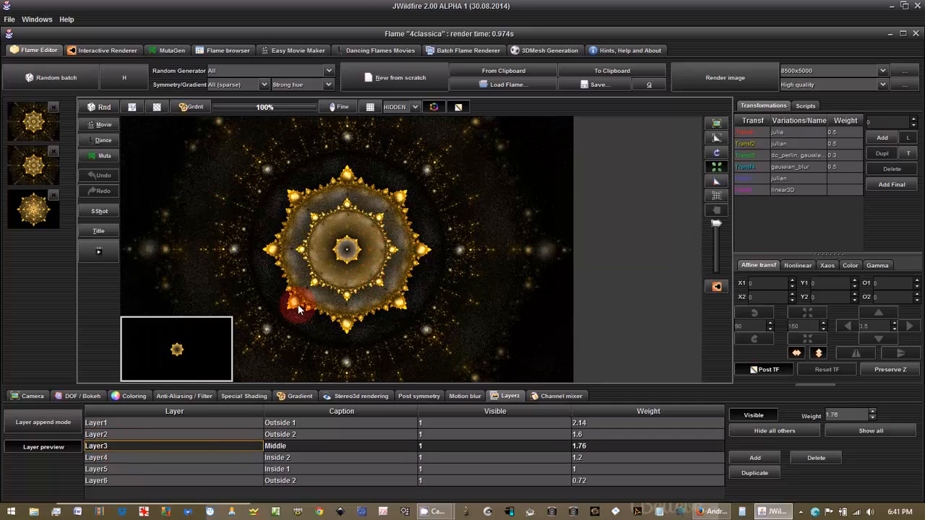
pyautogui.click(51, 450)
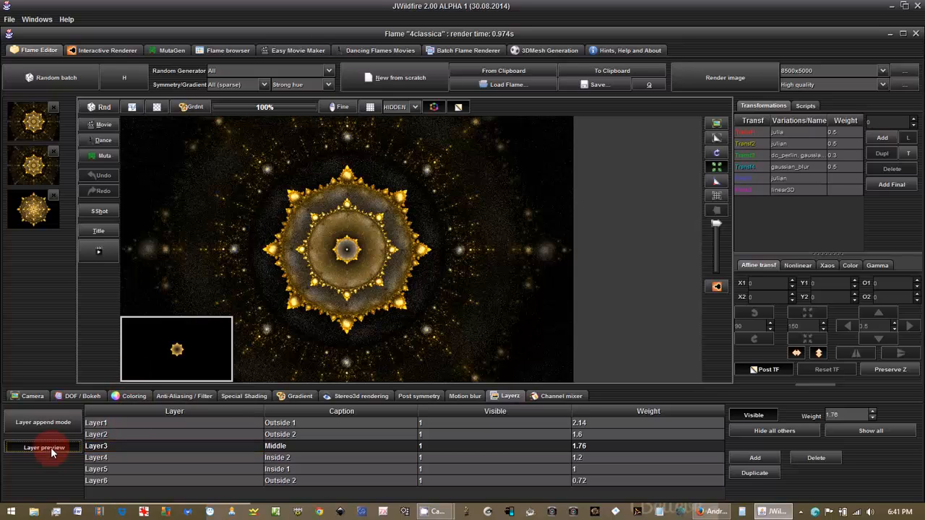
# Step: Show the gradient overlay on the preview and shift the Middle layer's gradient until its inner star ring is blue
pyautogui.click(303, 398)
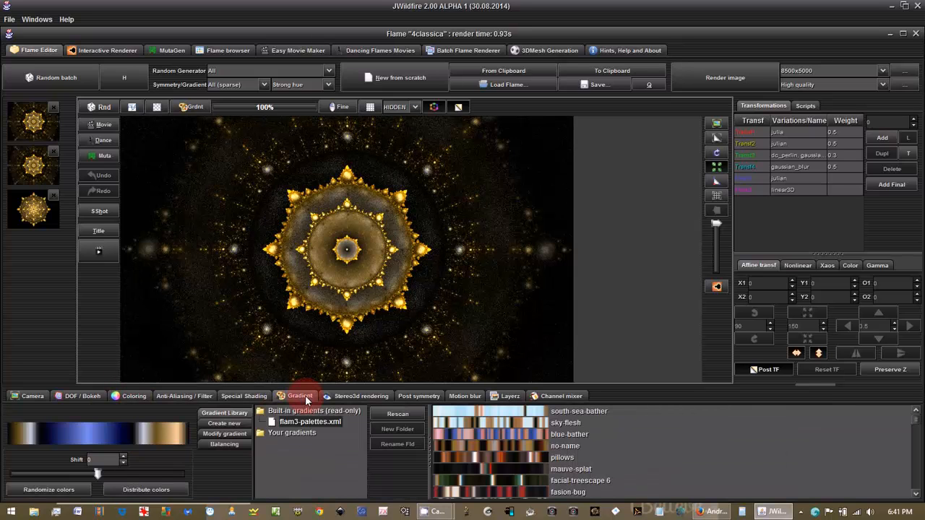
pyautogui.click(190, 108)
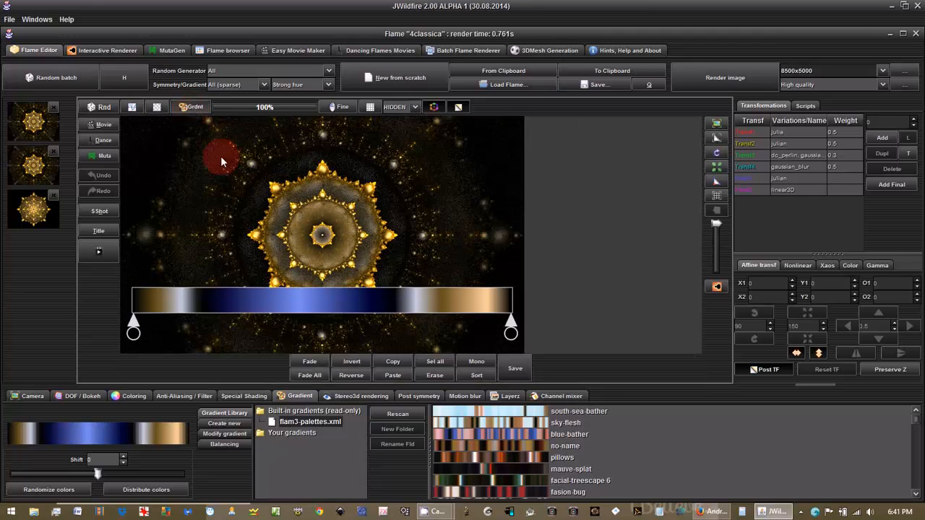
pyautogui.moveTo(405, 309); pyautogui.dragTo(499, 306)
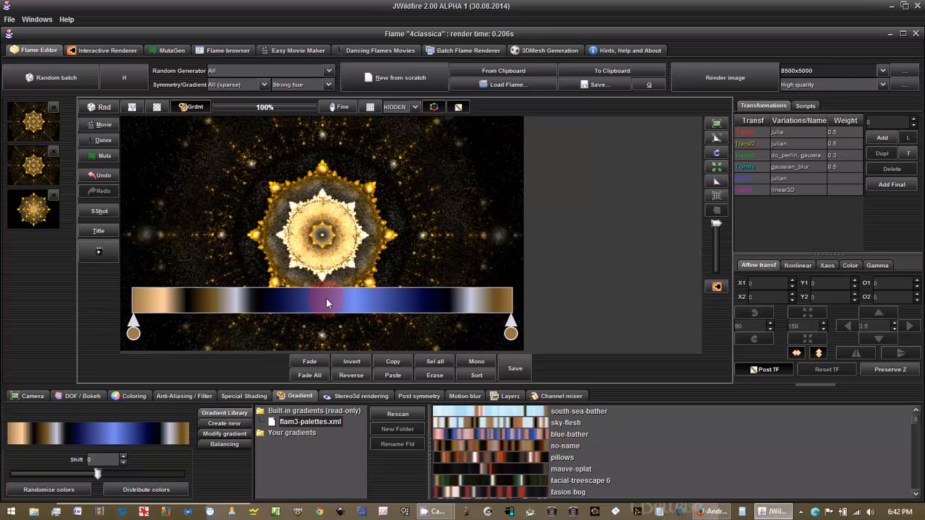
pyautogui.moveTo(368, 296); pyautogui.dragTo(465, 297)
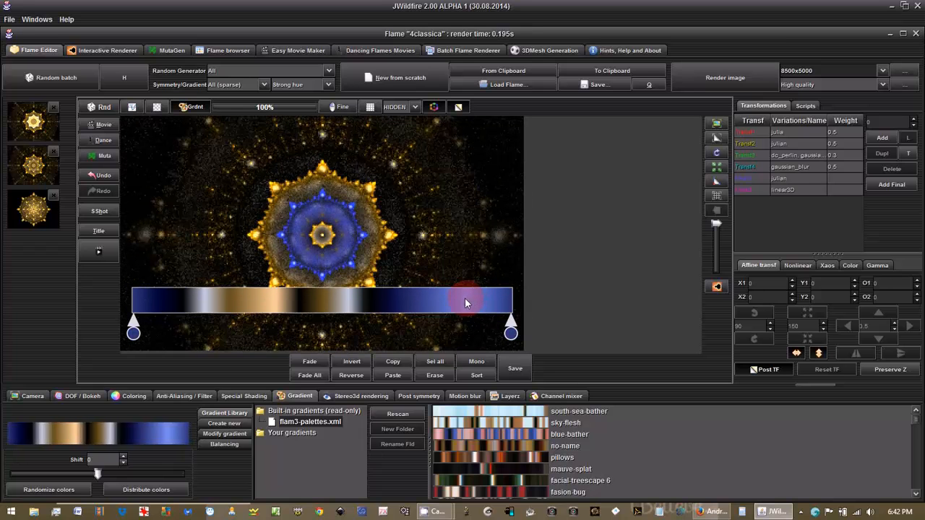
pyautogui.moveTo(293, 302)
pyautogui.mouseDown()
pyautogui.moveTo(338, 300)
pyautogui.moveTo(297, 300)
pyautogui.moveTo(440, 262)
pyautogui.mouseUp()
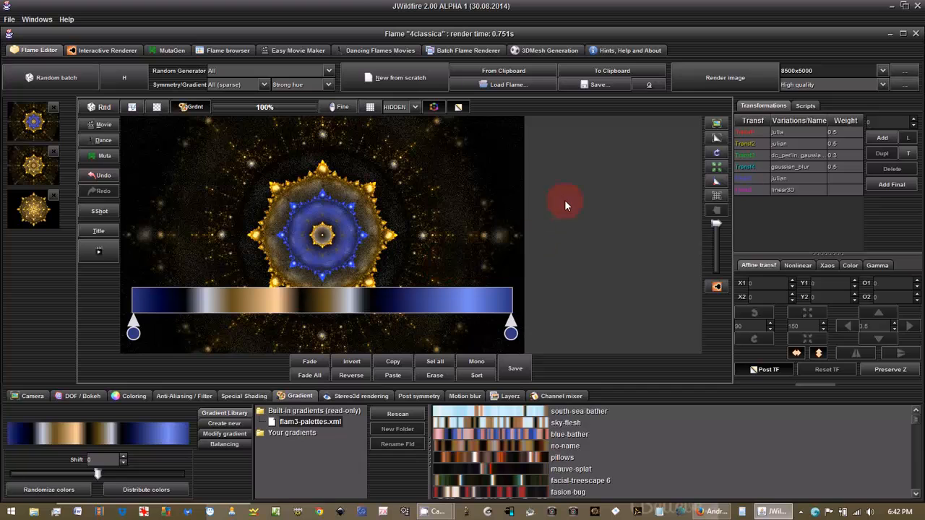
# Step: Shift the gradient of Layer1 (Outside 1) so the outer star pattern is blue, and hide the gradient overlay
pyautogui.click(508, 395)
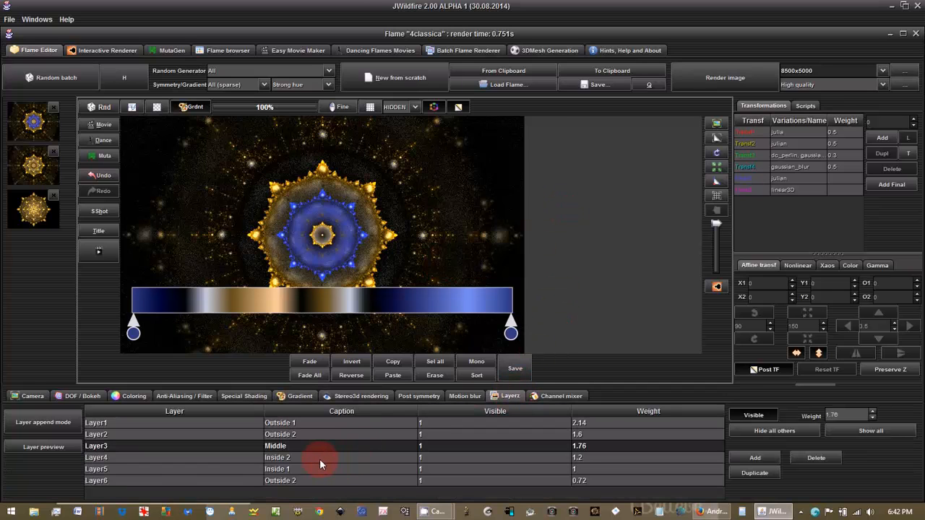
pyautogui.click(284, 424)
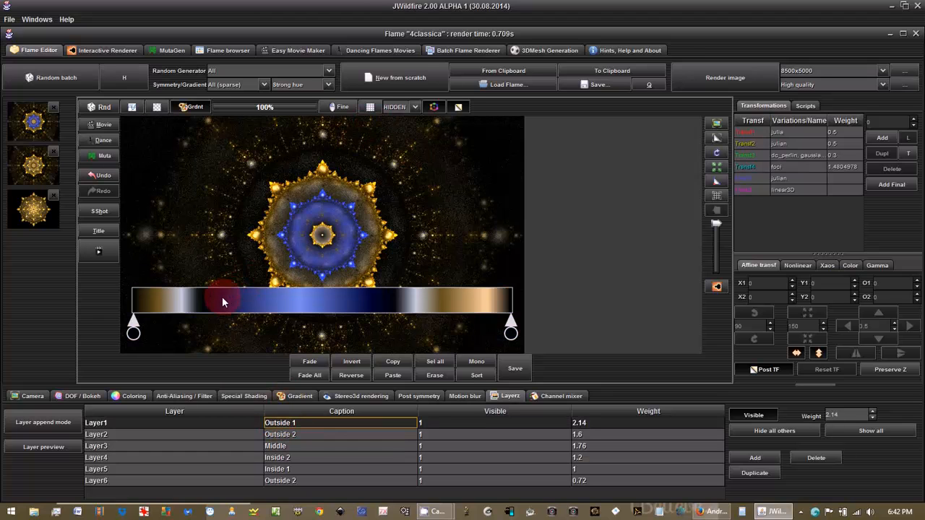
pyautogui.moveTo(314, 303); pyautogui.dragTo(178, 306)
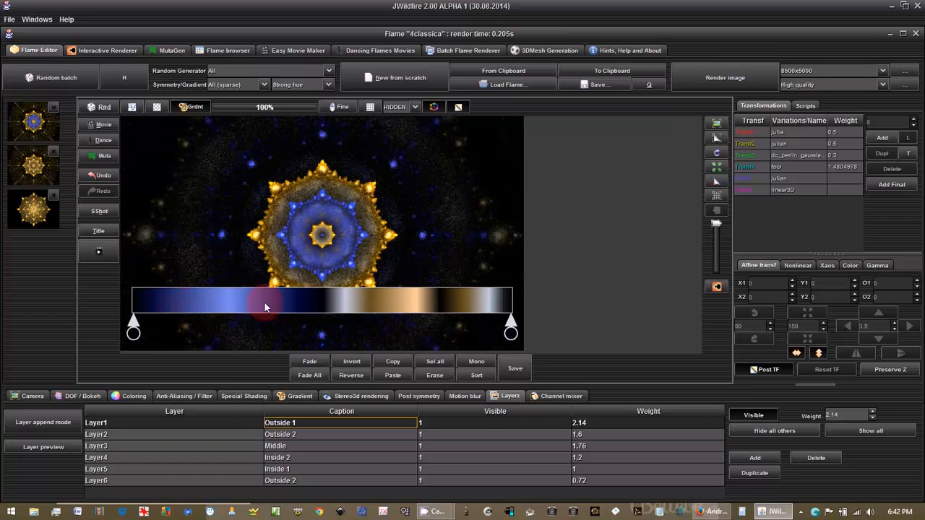
pyautogui.moveTo(264, 307); pyautogui.dragTo(242, 304)
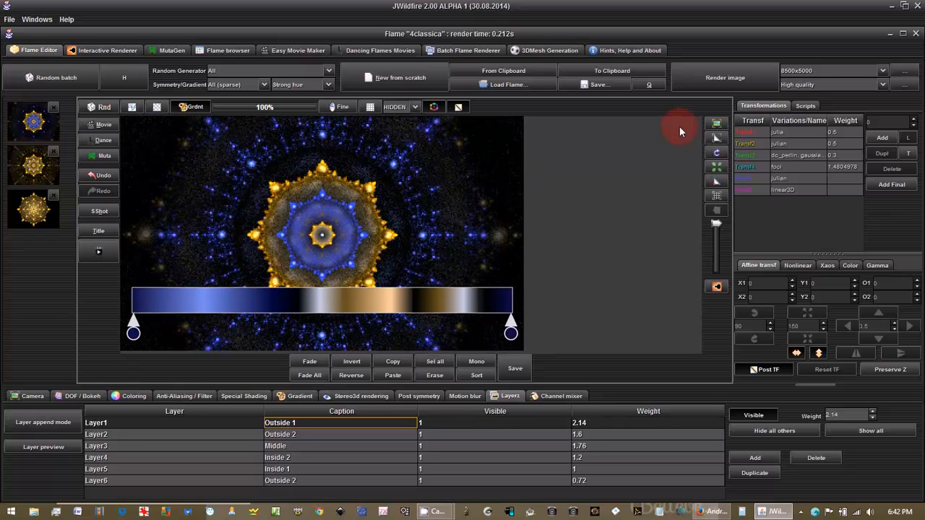
pyautogui.click(191, 107)
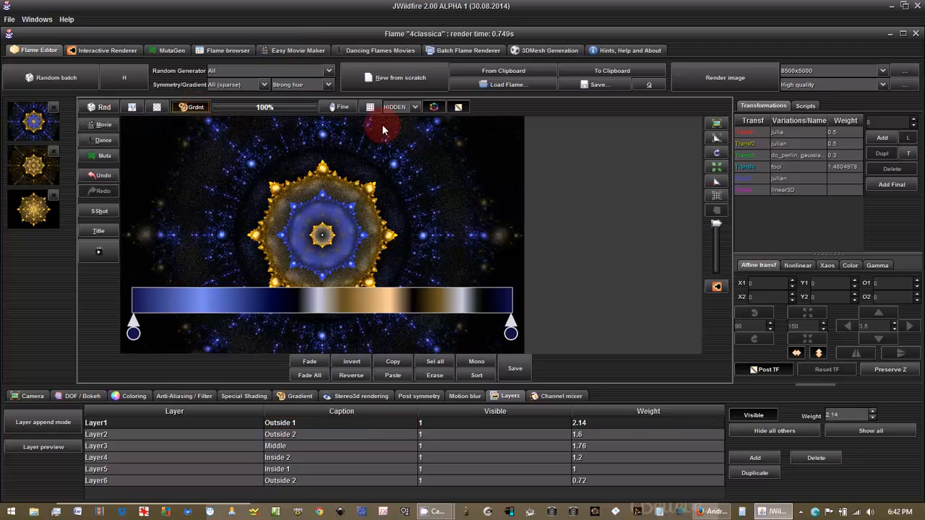
pyautogui.click(541, 174)
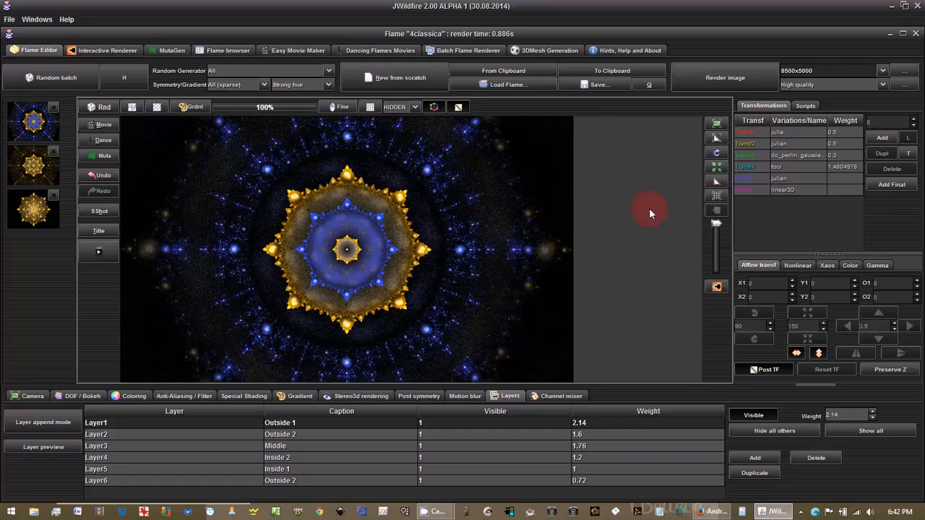
# Step: Enlarge Layer2's gold ring to a scale of about 0.756 through its final linear3D transform and rotate it about half a point spacing
pyautogui.click(58, 448)
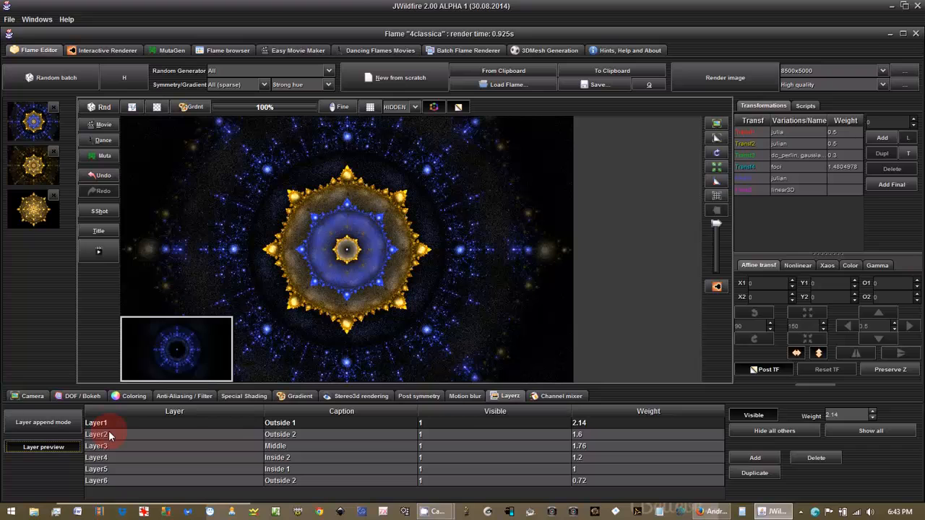
pyautogui.click(109, 435)
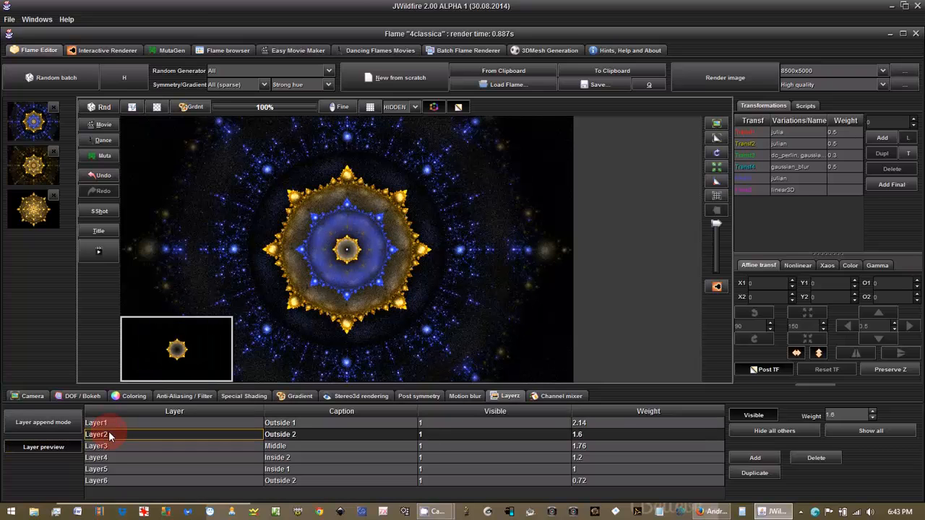
pyautogui.click(67, 442)
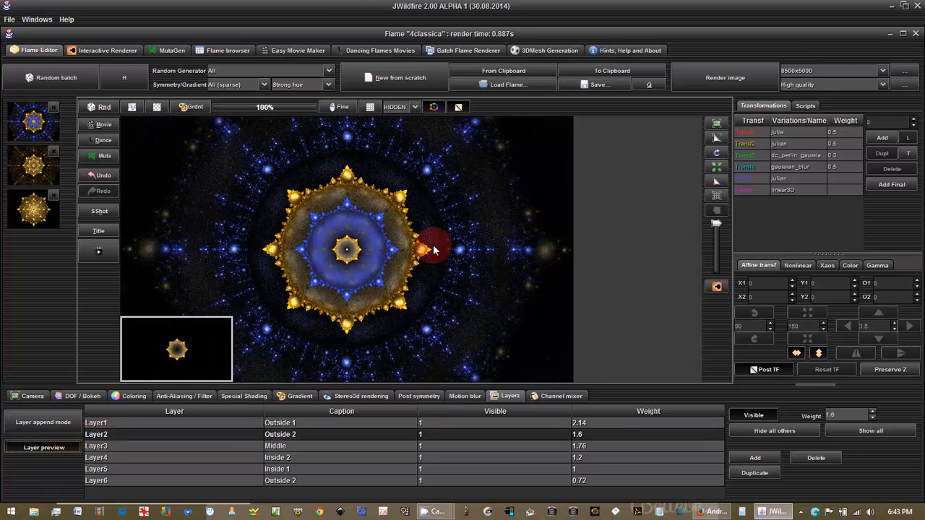
pyautogui.click(779, 190)
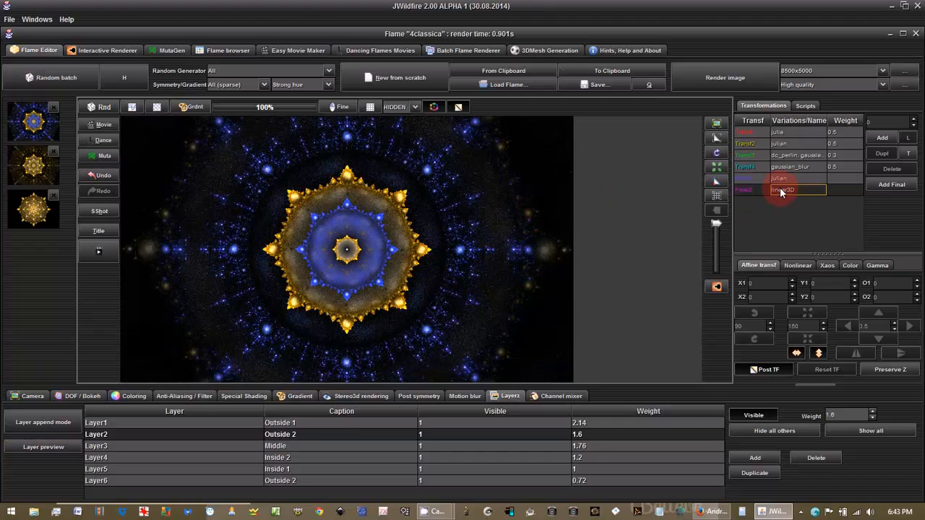
pyautogui.click(718, 167)
pyautogui.moveTo(616, 221)
pyautogui.mouseDown()
pyautogui.moveTo(518, 239)
pyautogui.moveTo(531, 242)
pyautogui.mouseUp()
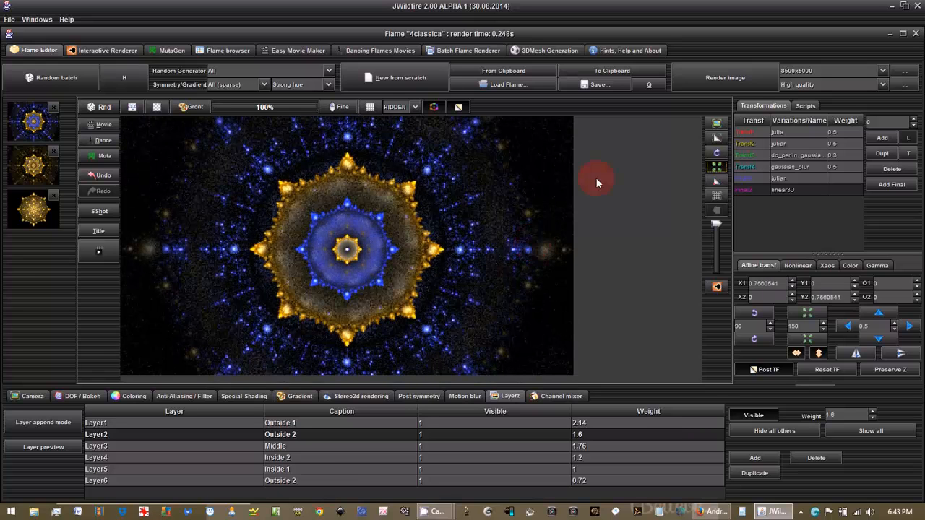
pyautogui.click(657, 140)
pyautogui.click(715, 155)
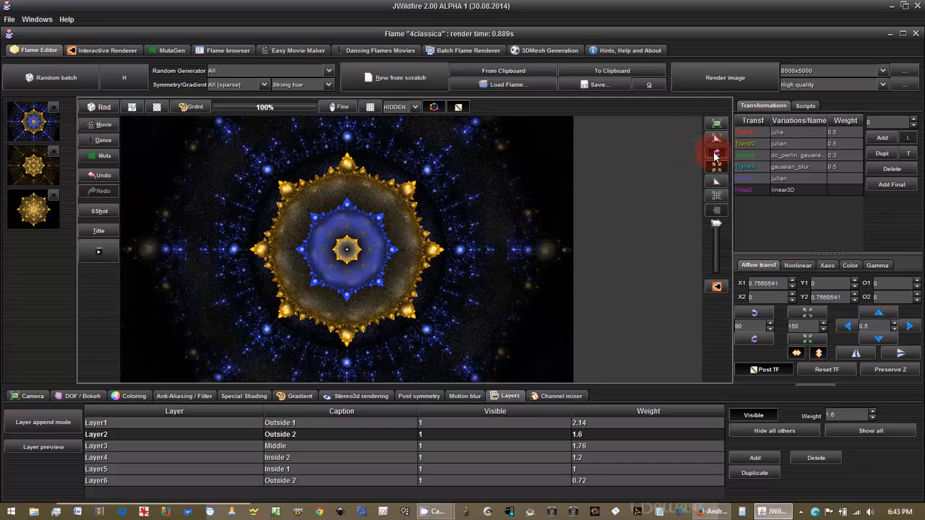
pyautogui.moveTo(542, 259)
pyautogui.mouseDown()
pyautogui.moveTo(618, 258)
pyautogui.moveTo(458, 252)
pyautogui.moveTo(338, 149)
pyautogui.moveTo(325, 165)
pyautogui.moveTo(376, 181)
pyautogui.mouseUp()
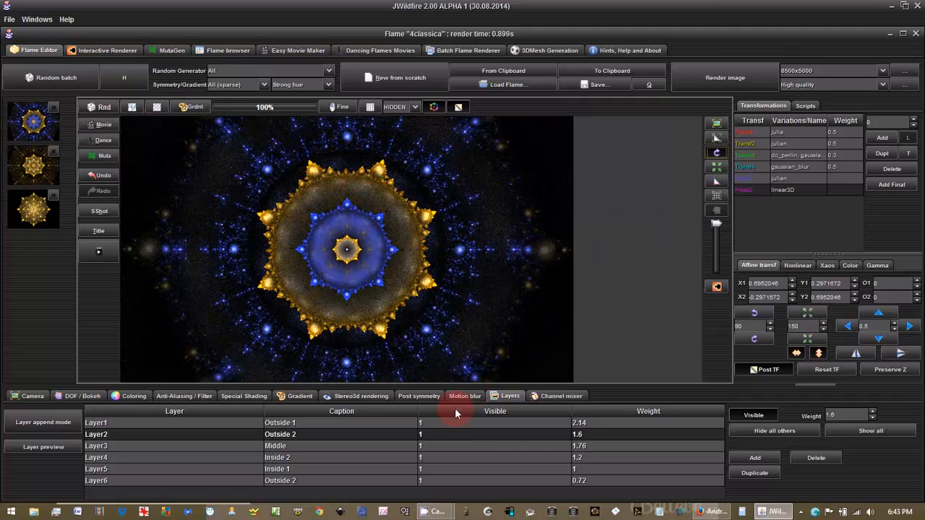
# Step: Preview the remaining layers, and rotate the Middle layer's blue ring through its final linear3D transform to line up with the rotated gold ring
pyautogui.click(419, 458)
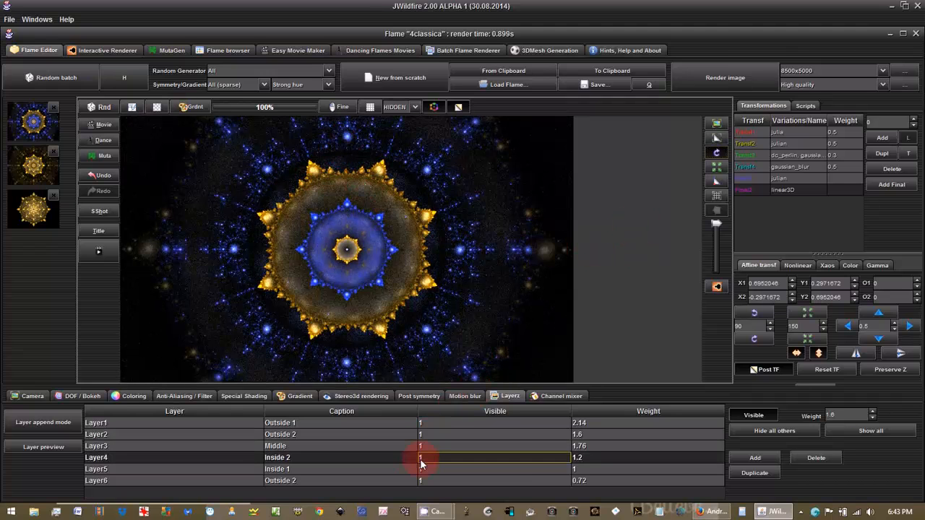
pyautogui.click(61, 448)
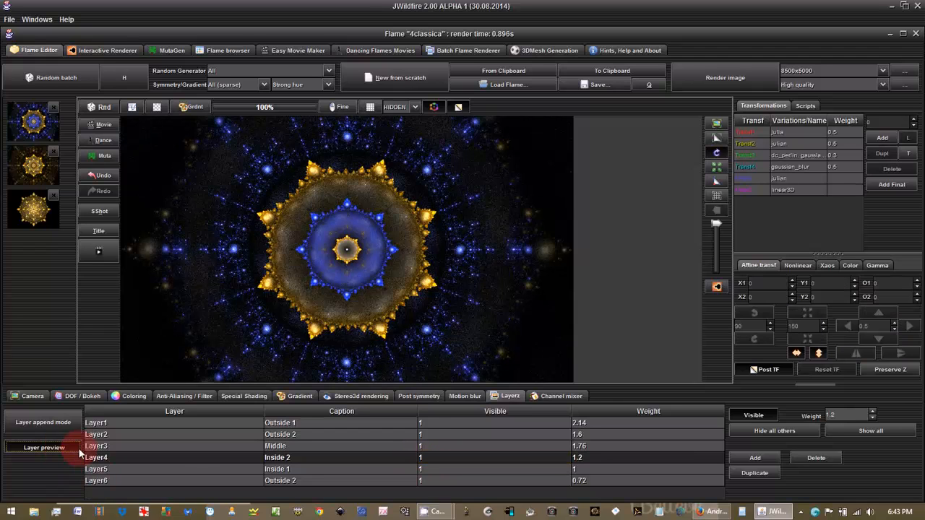
pyautogui.click(189, 471)
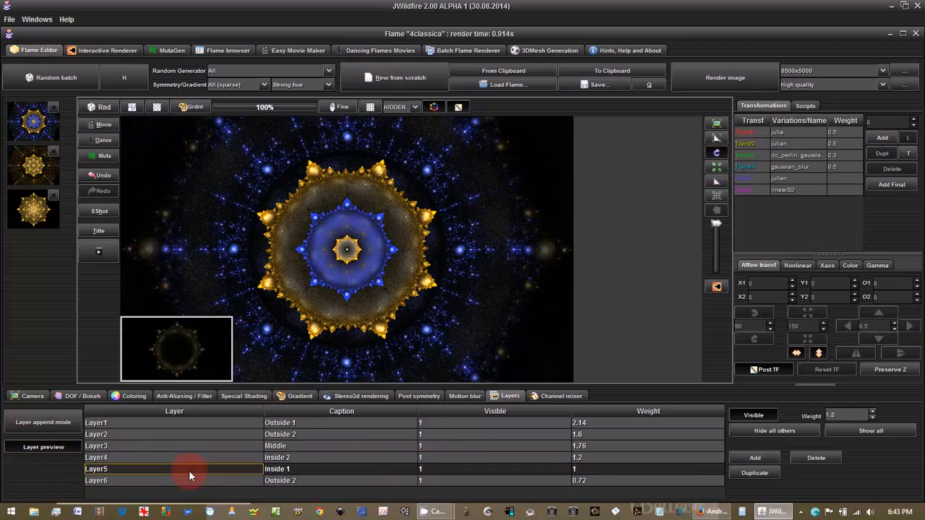
pyautogui.click(187, 478)
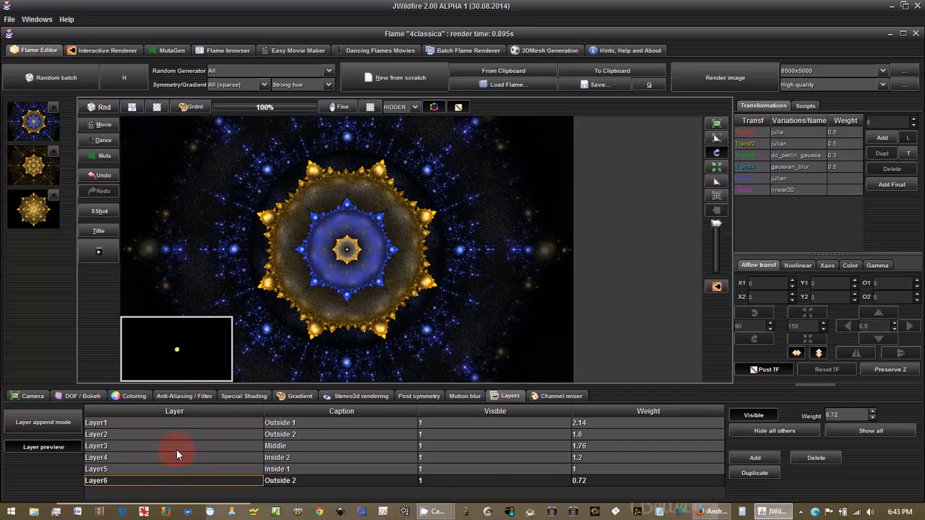
pyautogui.click(175, 446)
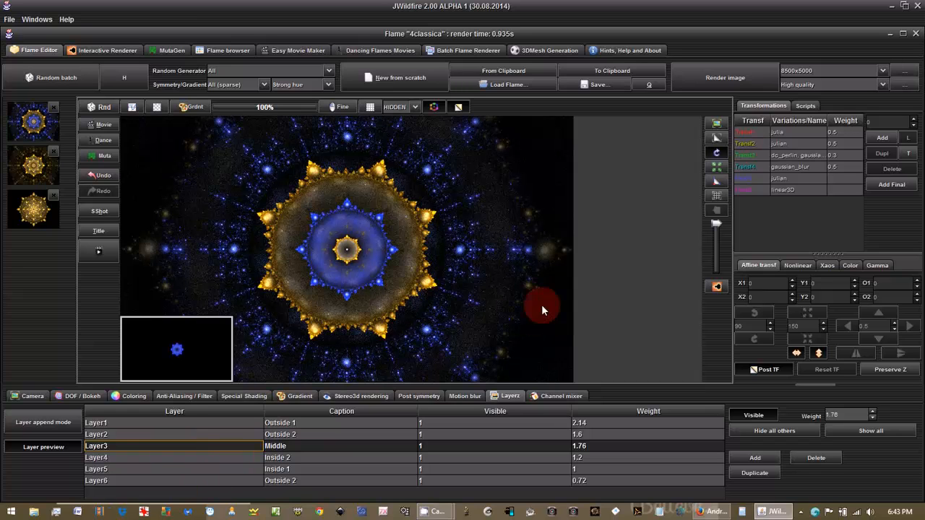
pyautogui.click(789, 191)
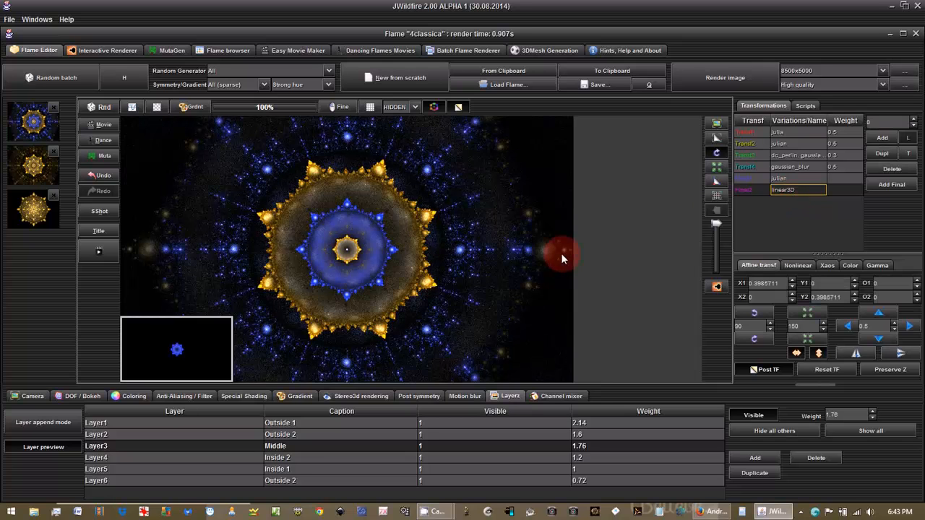
pyautogui.moveTo(562, 254)
pyautogui.mouseDown()
pyautogui.moveTo(435, 260)
pyautogui.moveTo(488, 261)
pyautogui.mouseUp()
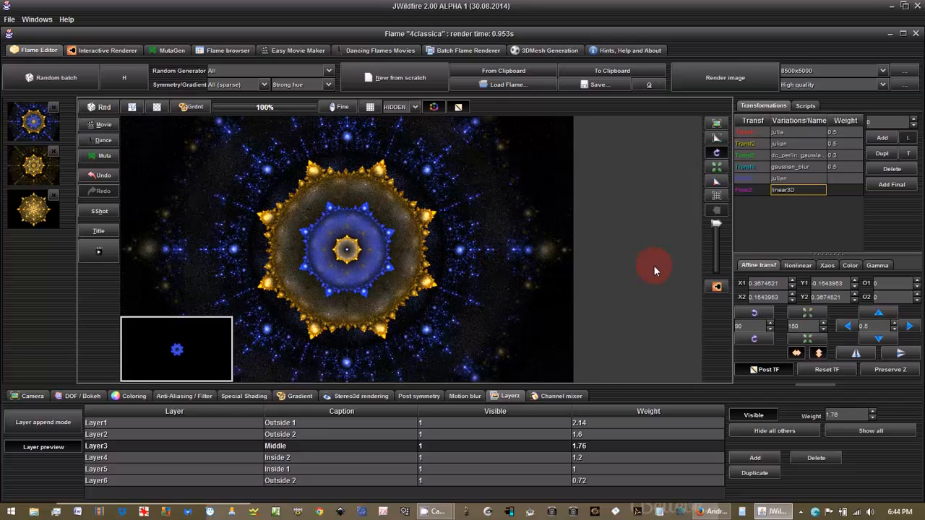
pyautogui.click(61, 444)
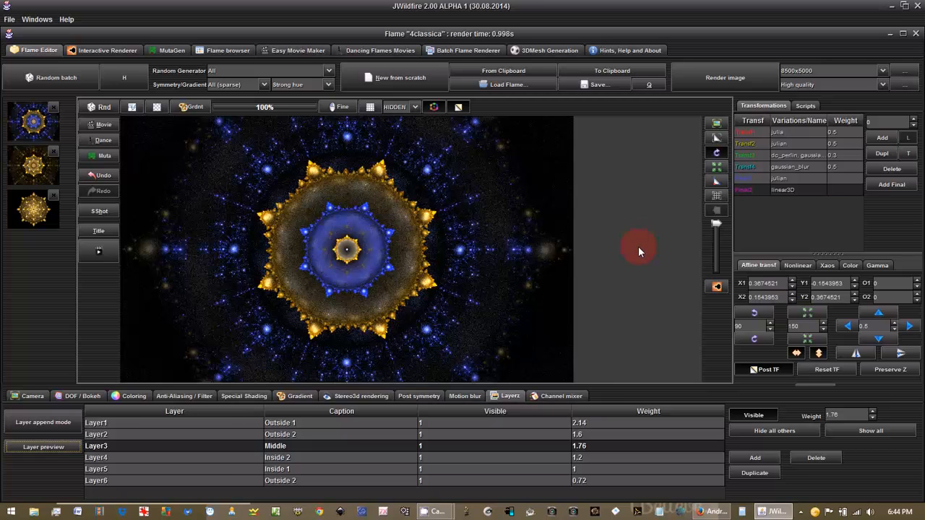
# Step: Compare the original mandala and the gold star version from the thumbnail list with the blue and gold version
pyautogui.click(42, 216)
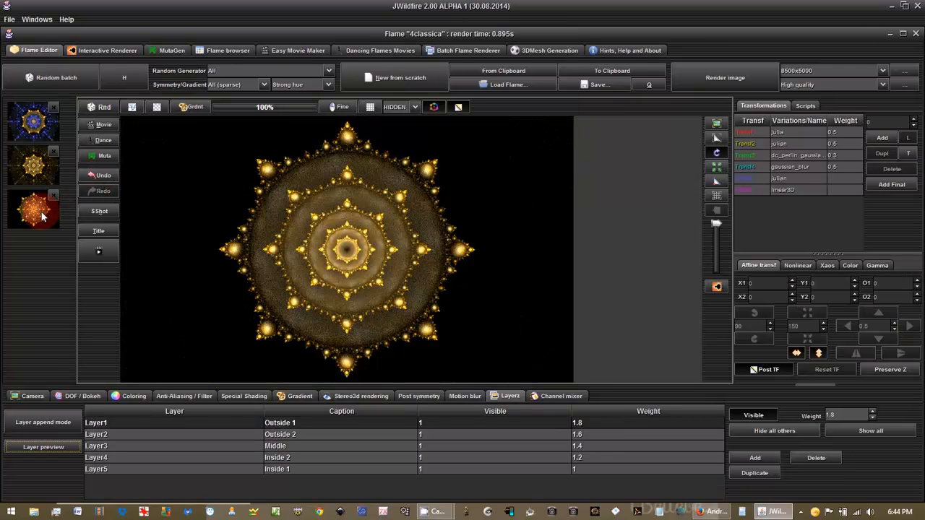
pyautogui.click(32, 169)
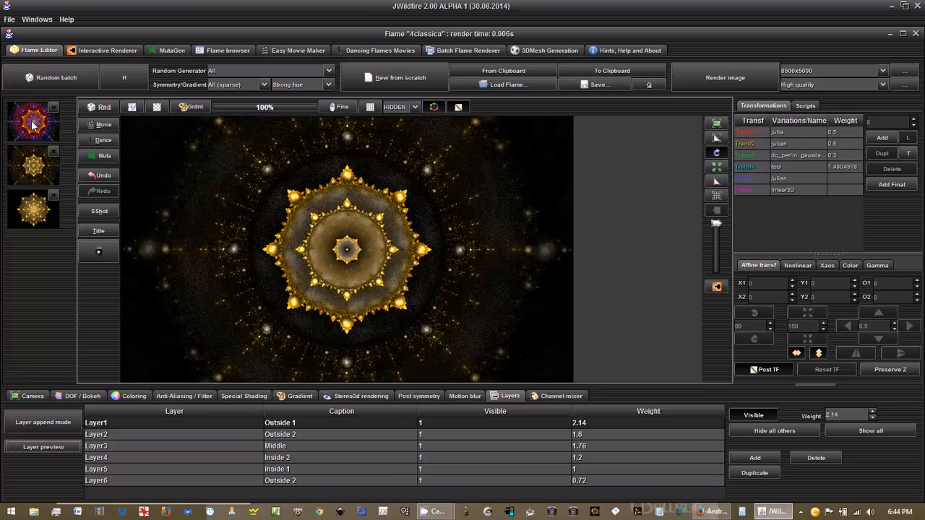
pyautogui.click(33, 124)
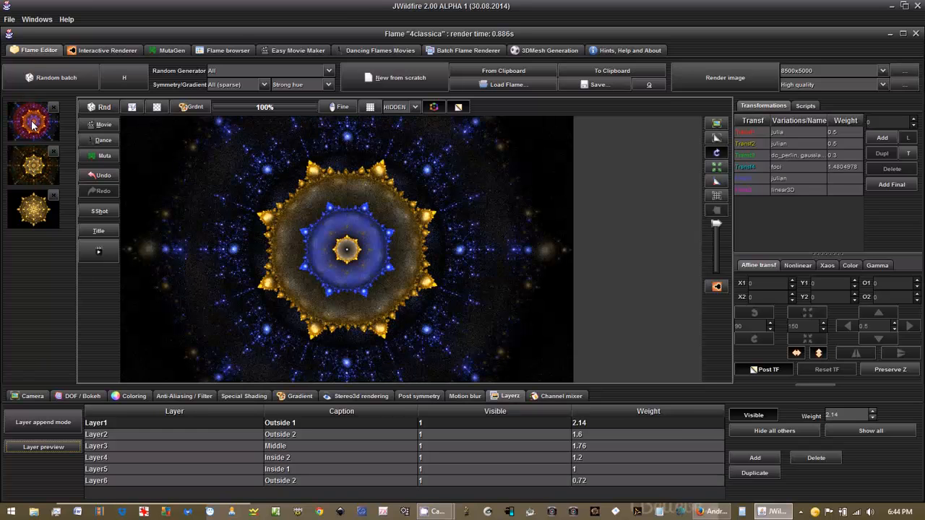
# Step: Render the blue and gold mandala in the Interactive Renderer at 1070x629 without half size, stop the render and return to the Flame Editor
pyautogui.click(106, 50)
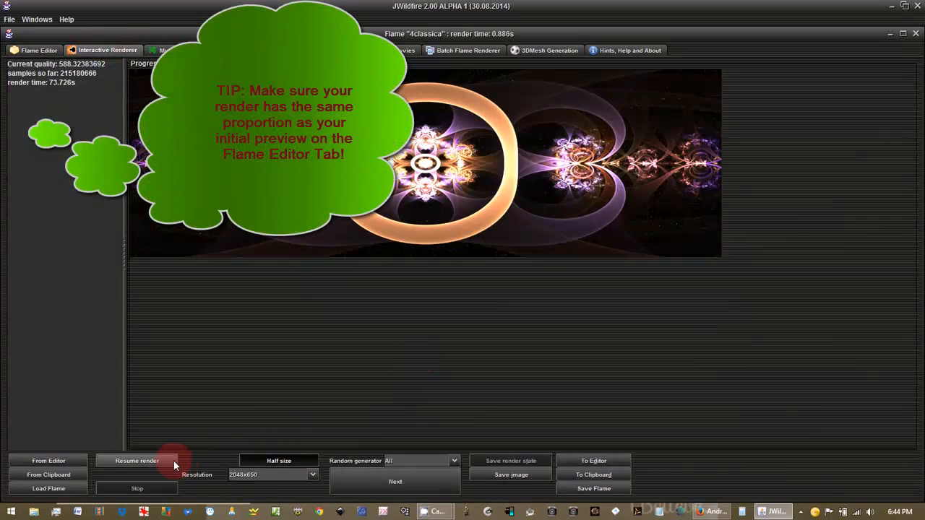
pyautogui.click(272, 471)
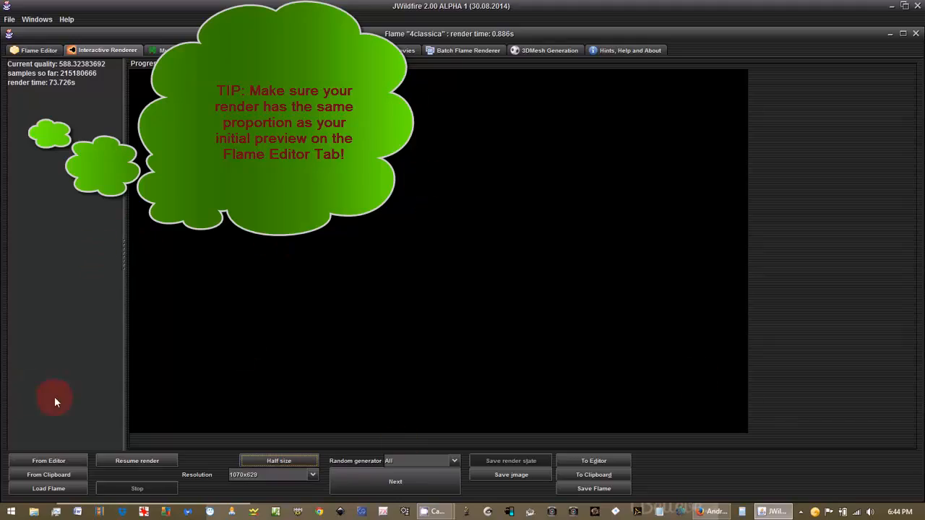
pyautogui.click(51, 456)
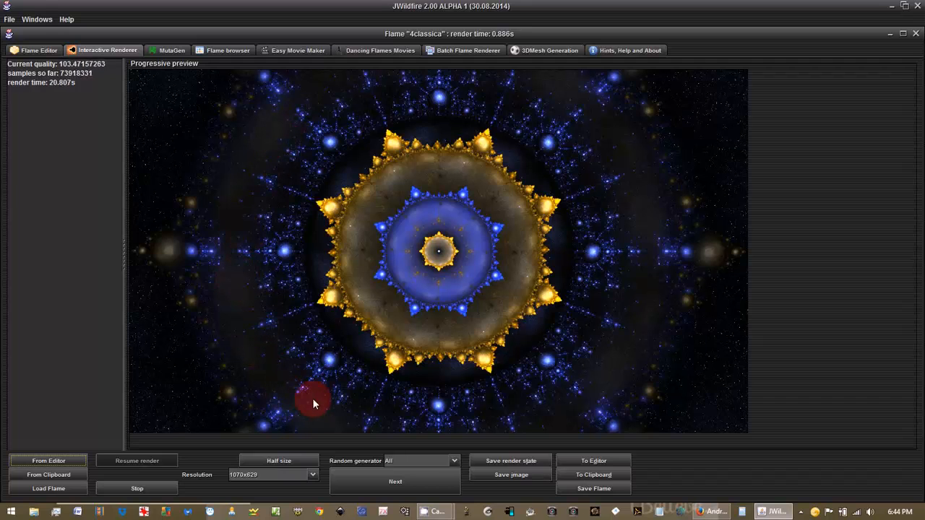
pyautogui.click(137, 491)
pyautogui.click(56, 52)
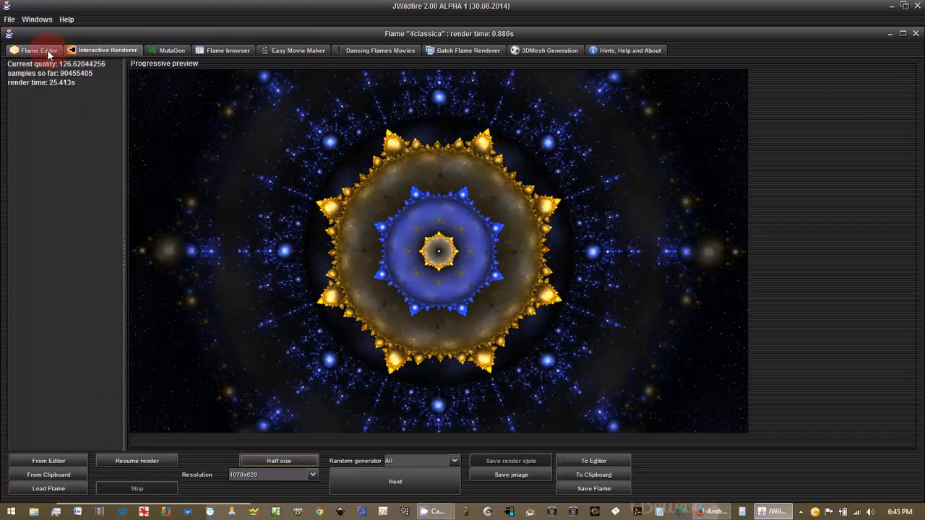